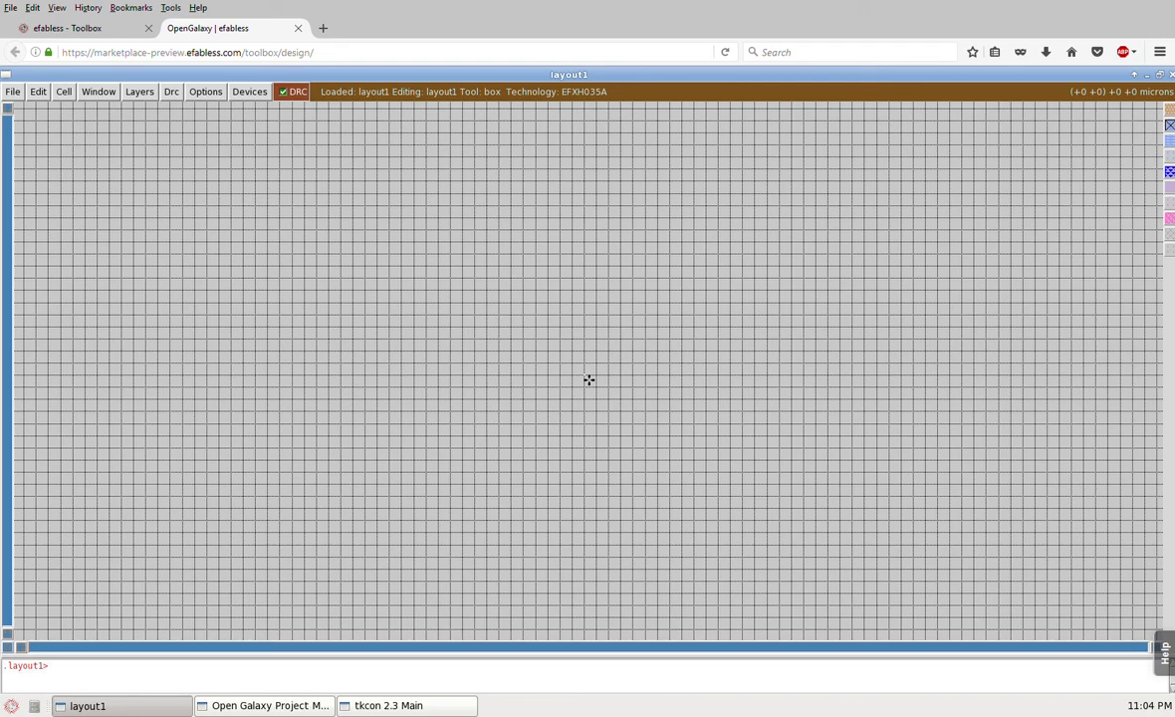
Place an instance of inv1.mag in the empty layout and expand it to show its internal layers
key("i")
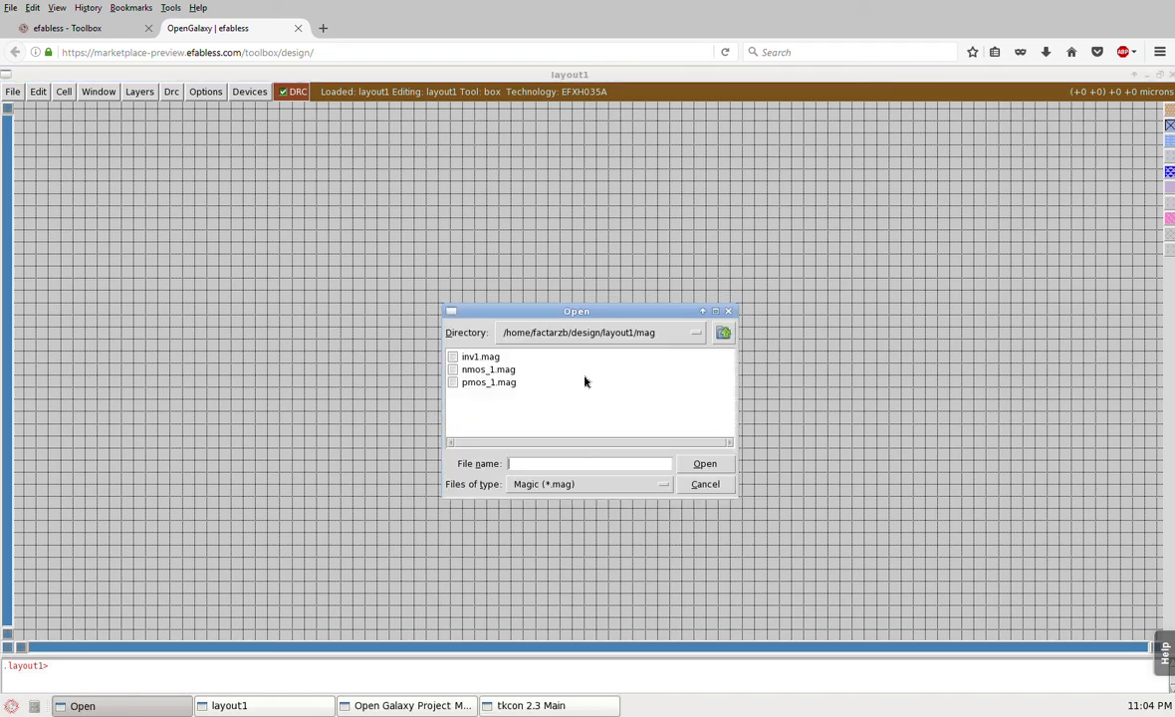
left_click(480, 357)
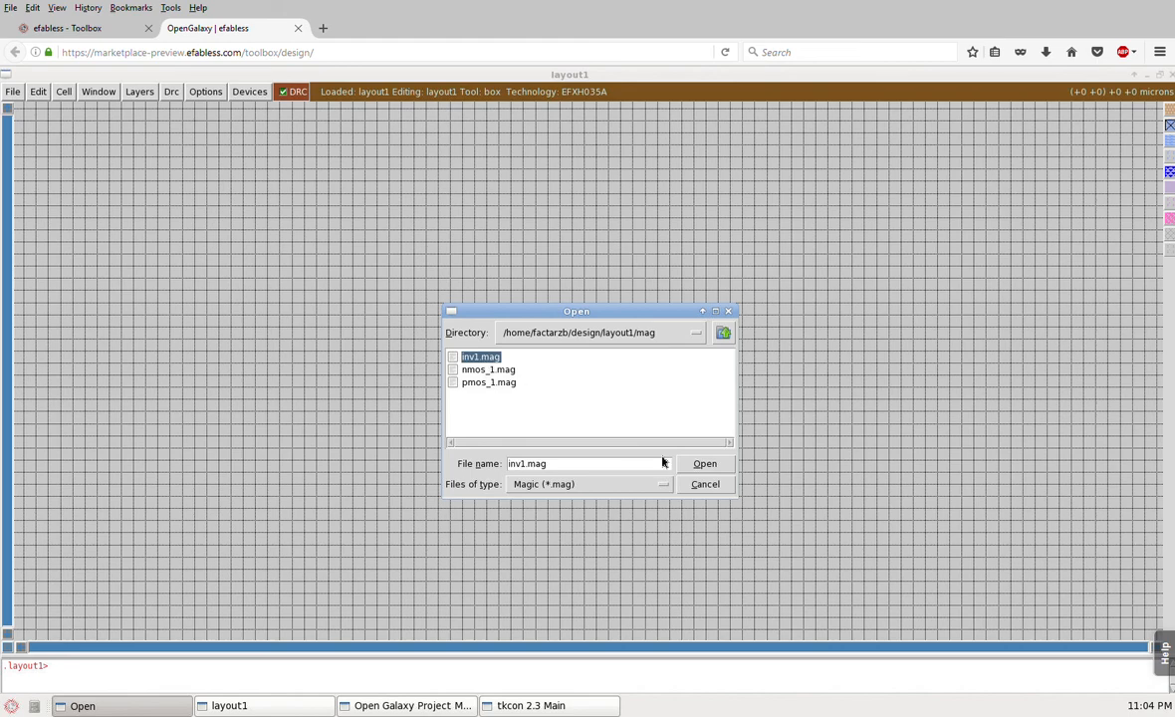
left_click(704, 464)
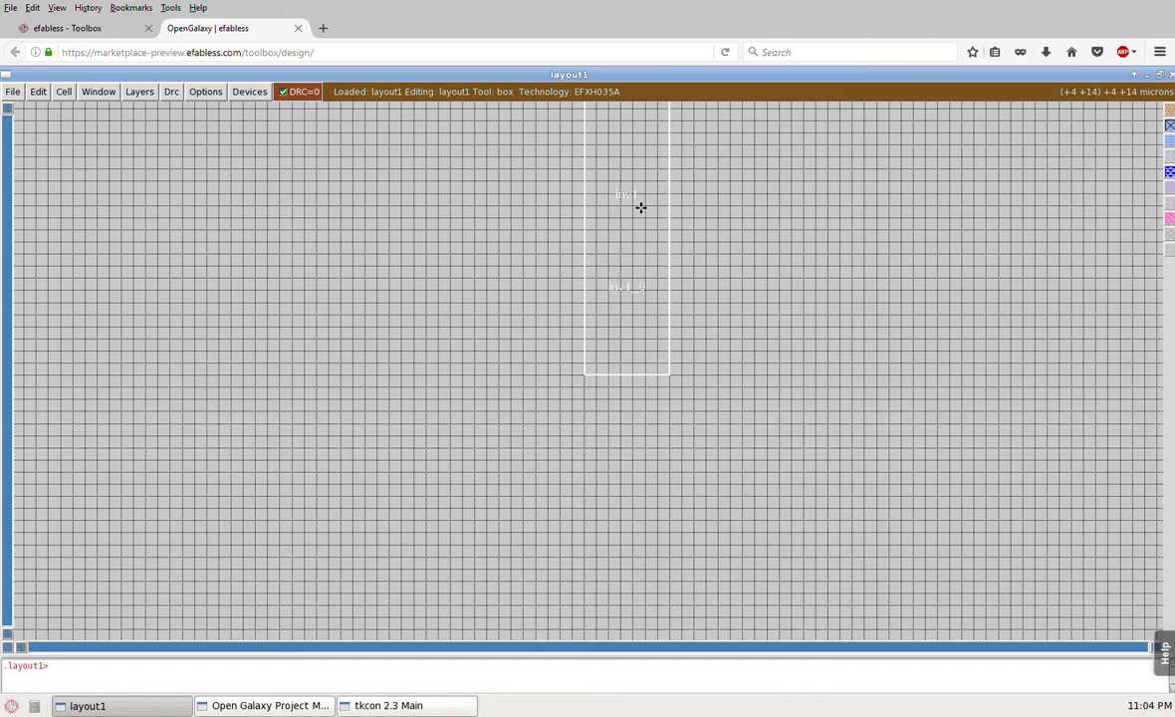
key("x")
key("v")
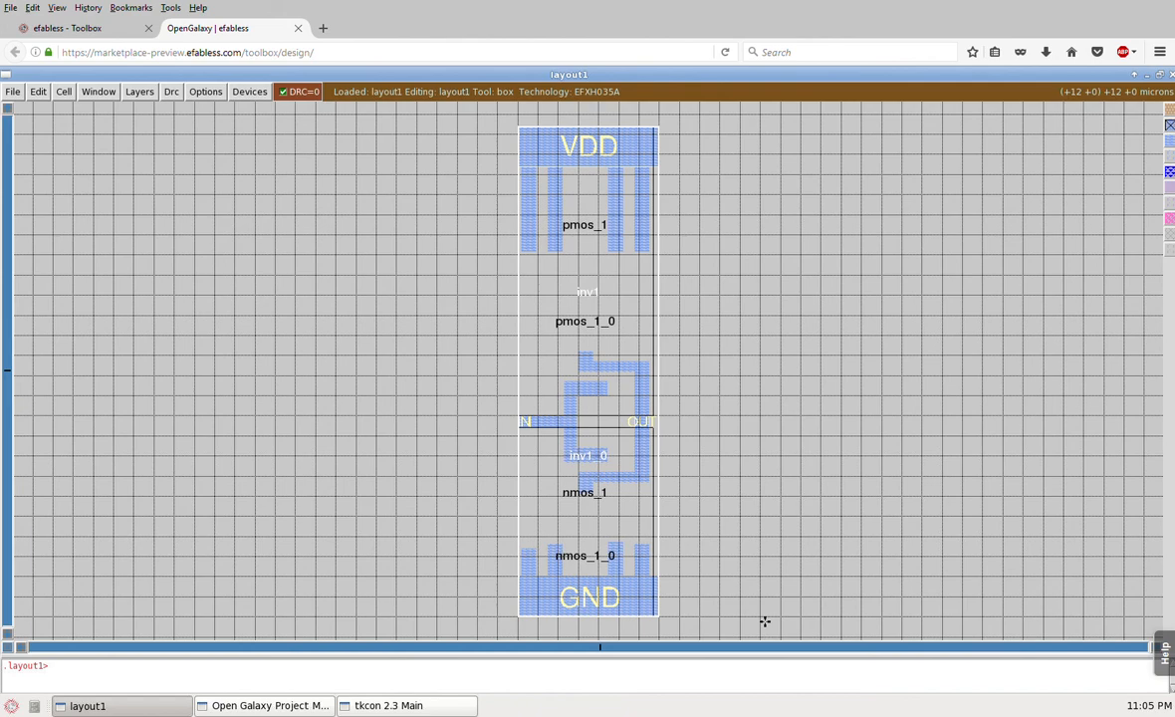
Copy the inverter cell to 12 microns right of the original's origin, keeping both bases aligned
key("c")
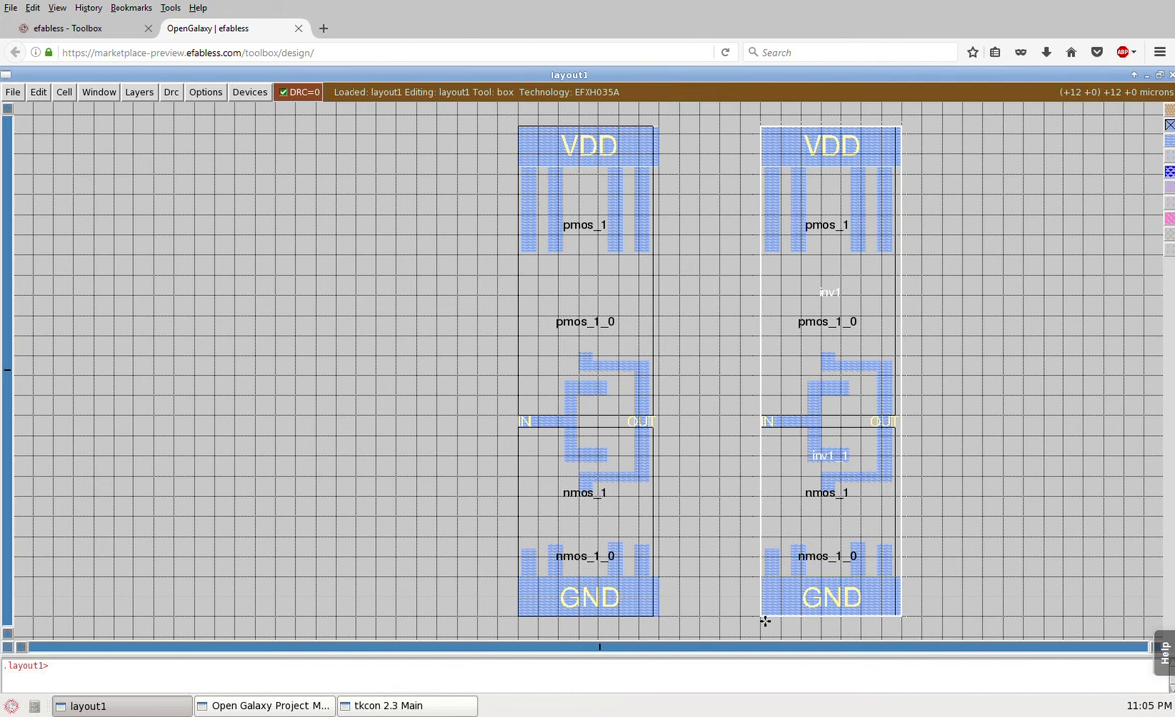
Test nudging the copied inverter one grid unit left, right, up and down, returning it to its starting position
key("q")
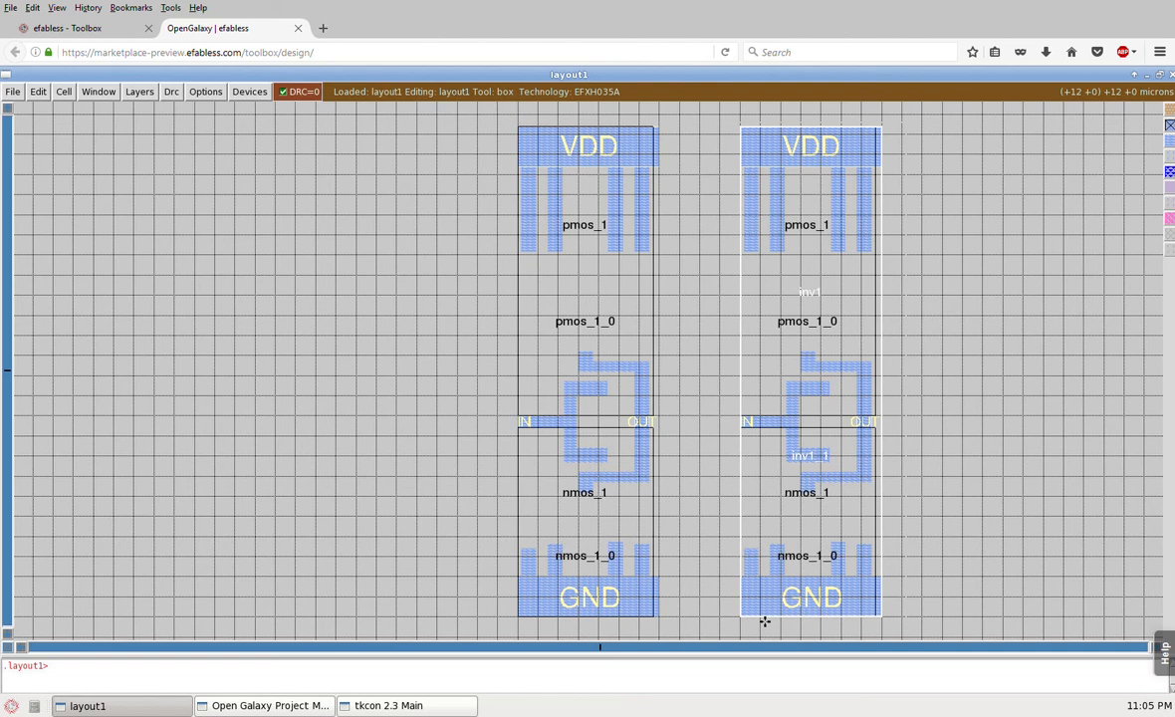
key("r")
key("q")
key("r")
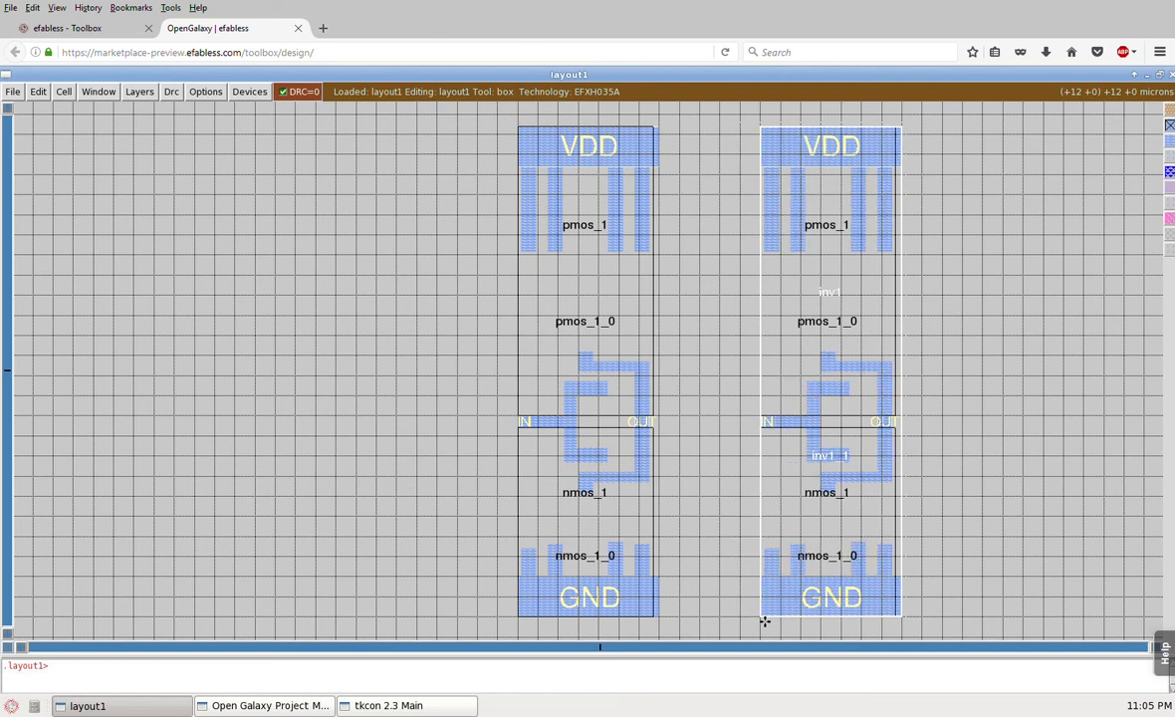
key("e")
key("w")
key("w")
key("e")
Frame the left end of the copied inverter's GND rail with the box and set the grid to 0.50 µm
left_click(742, 626)
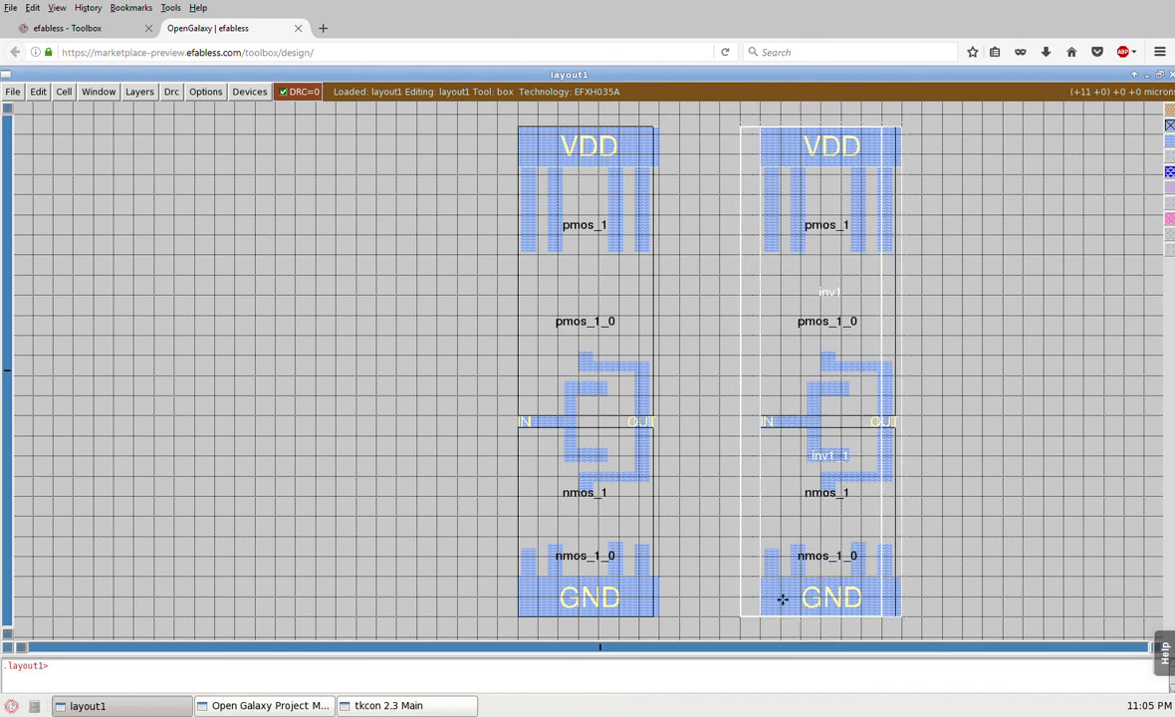
right_click(810, 572)
key("z")
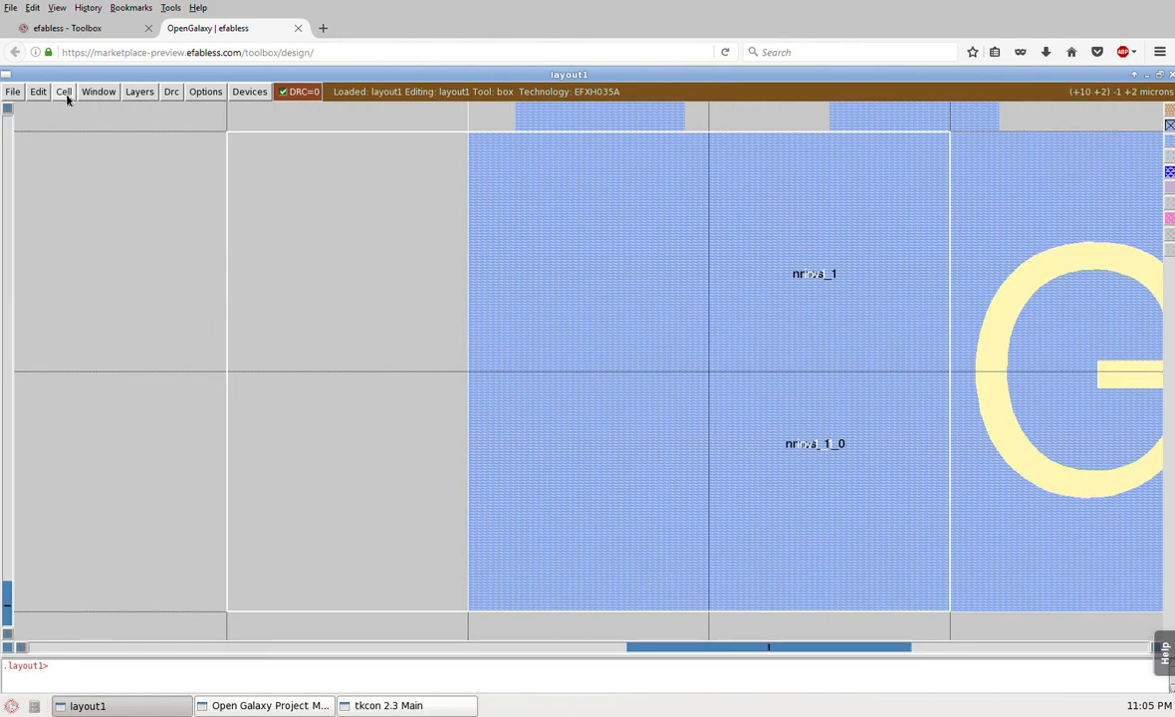
left_click(98, 91)
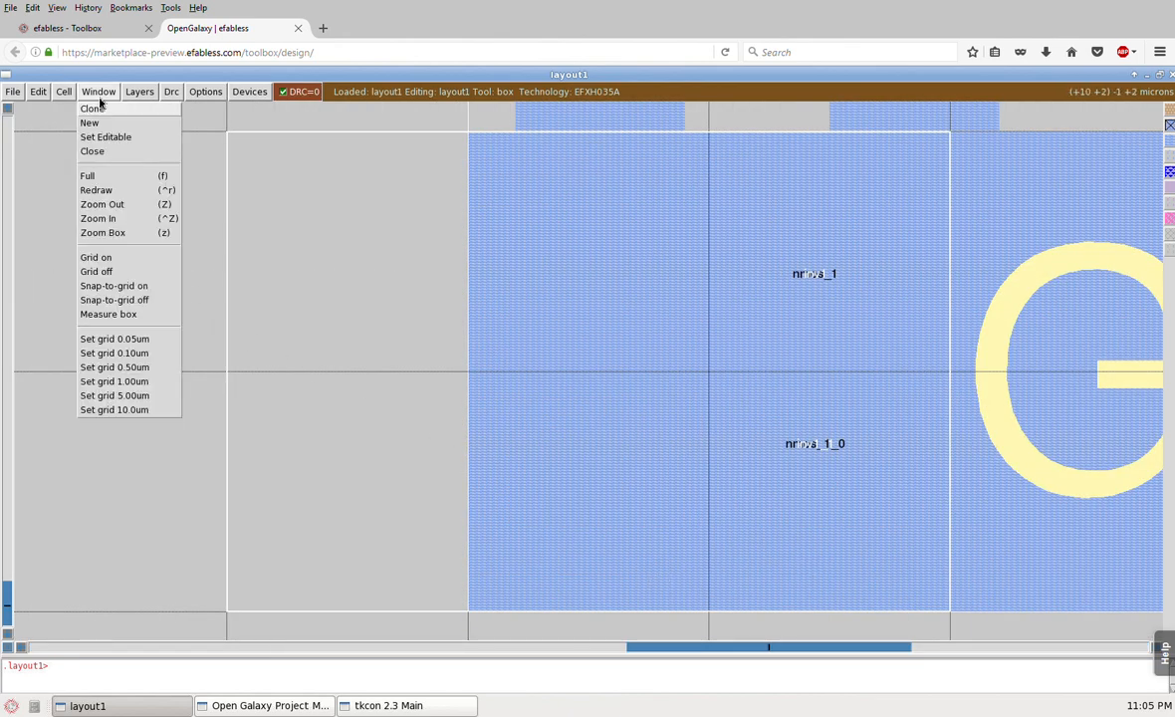
left_click(103, 366)
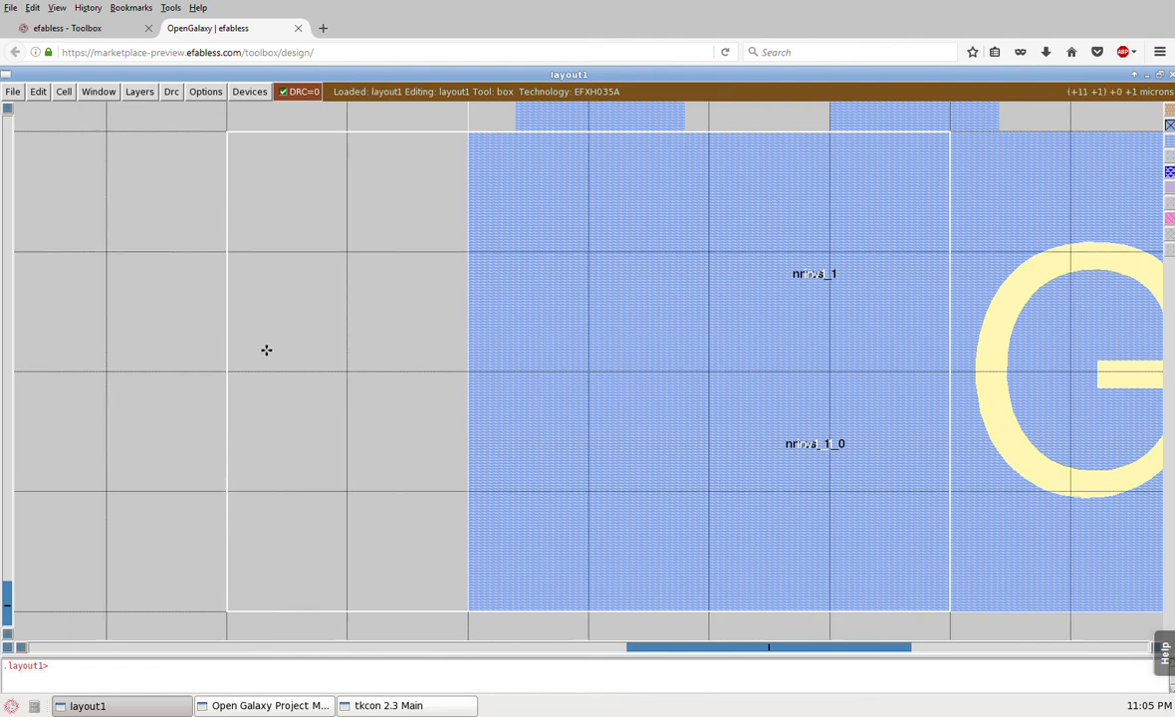
Shift the copied inverter 0.5 microns to the left
key("Right")
key("Right")
key("Left")
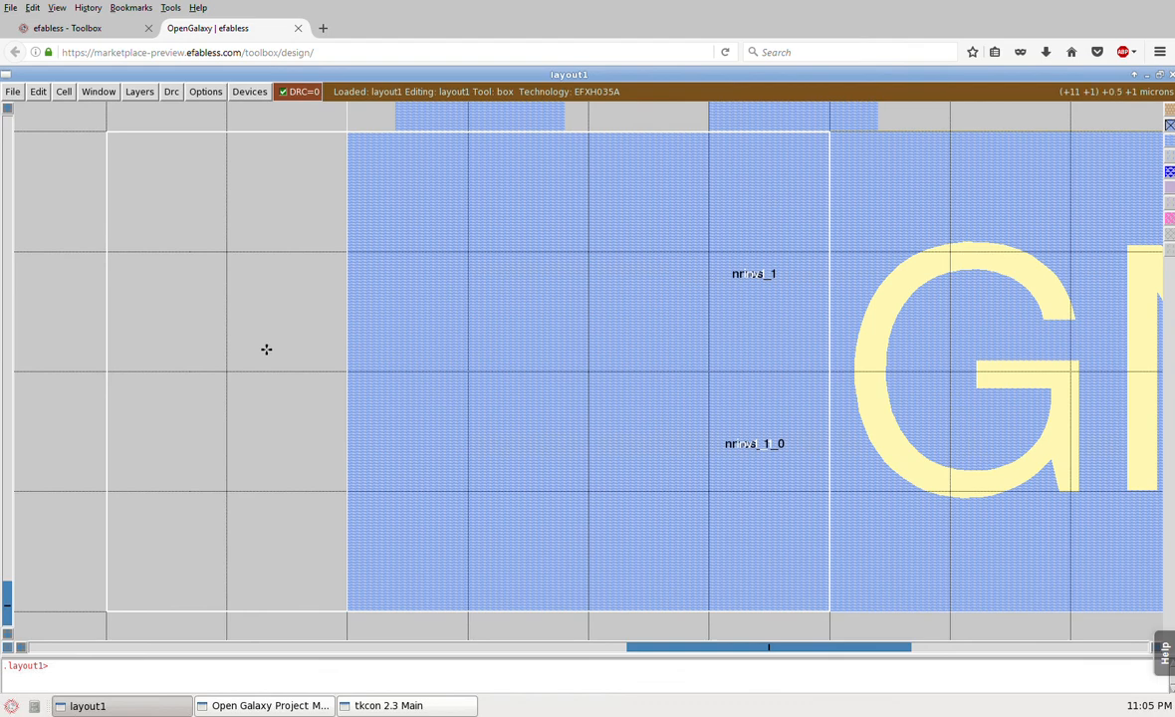
Nudge the copied inverter 0.5 microns left in fine increments, and back right to its previous position
key("q")
key("q")
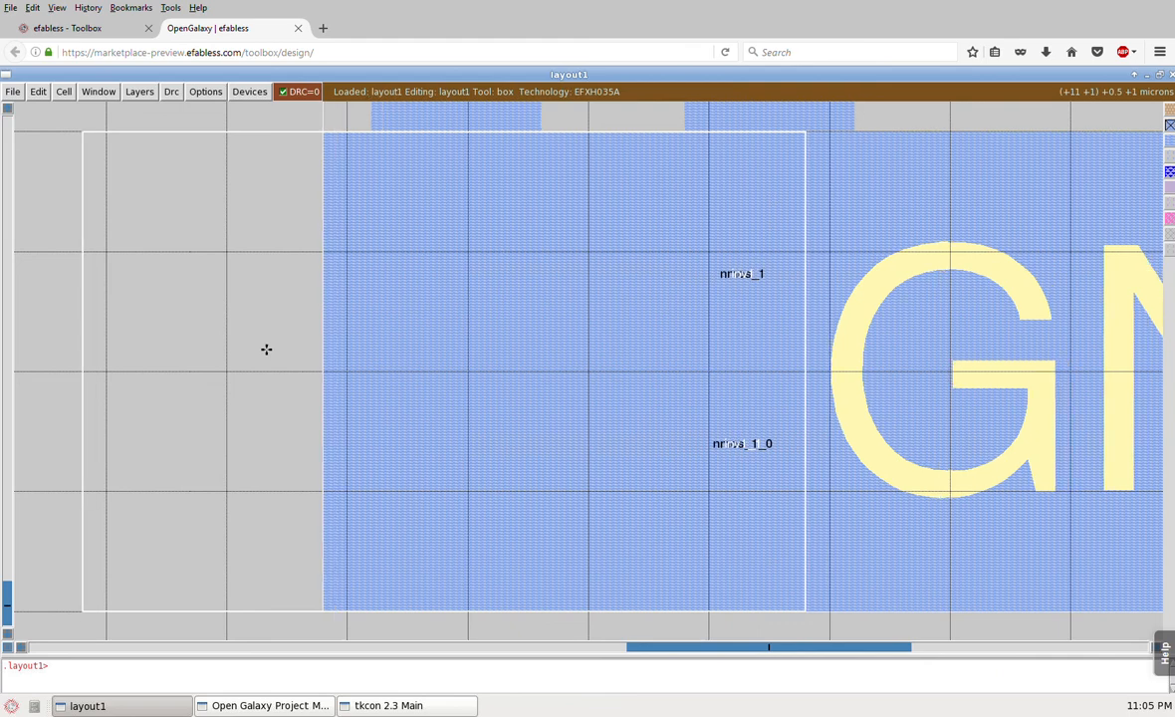
key("q")
key("q")
key("q")
key("q")
key("q")
key("q")
key("q")
key("q")
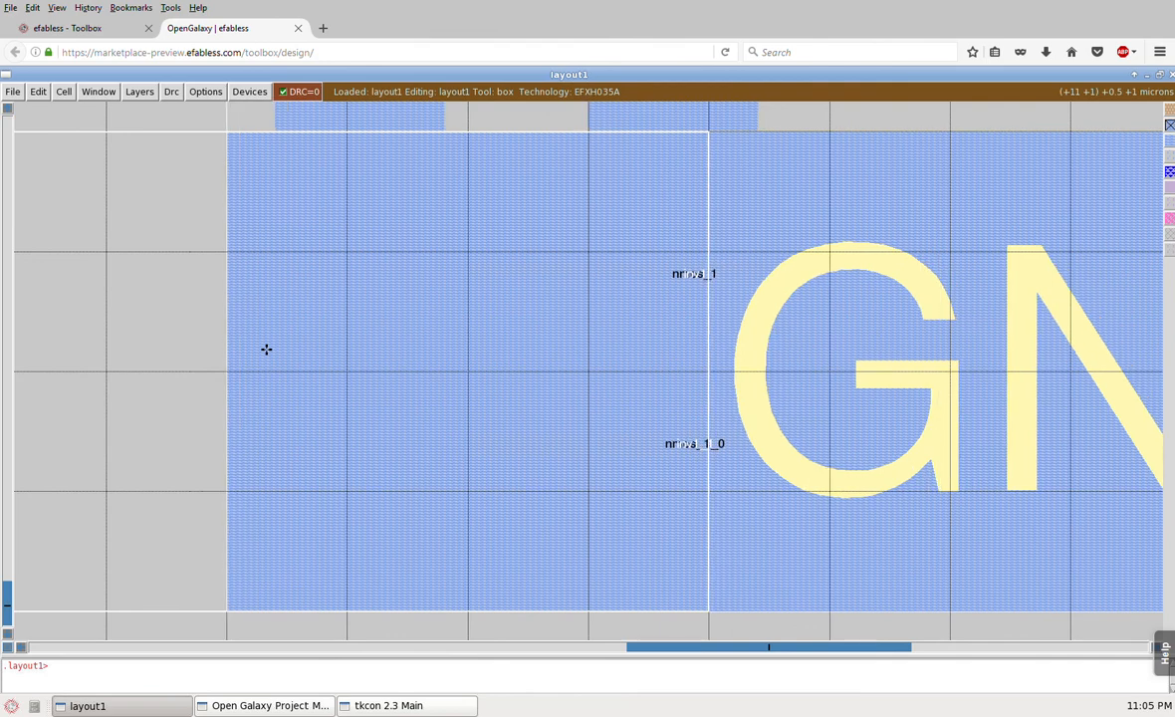
key("r")
key("r")
key("r")
key("r")
key("r")
key("r")
key("r")
key("r")
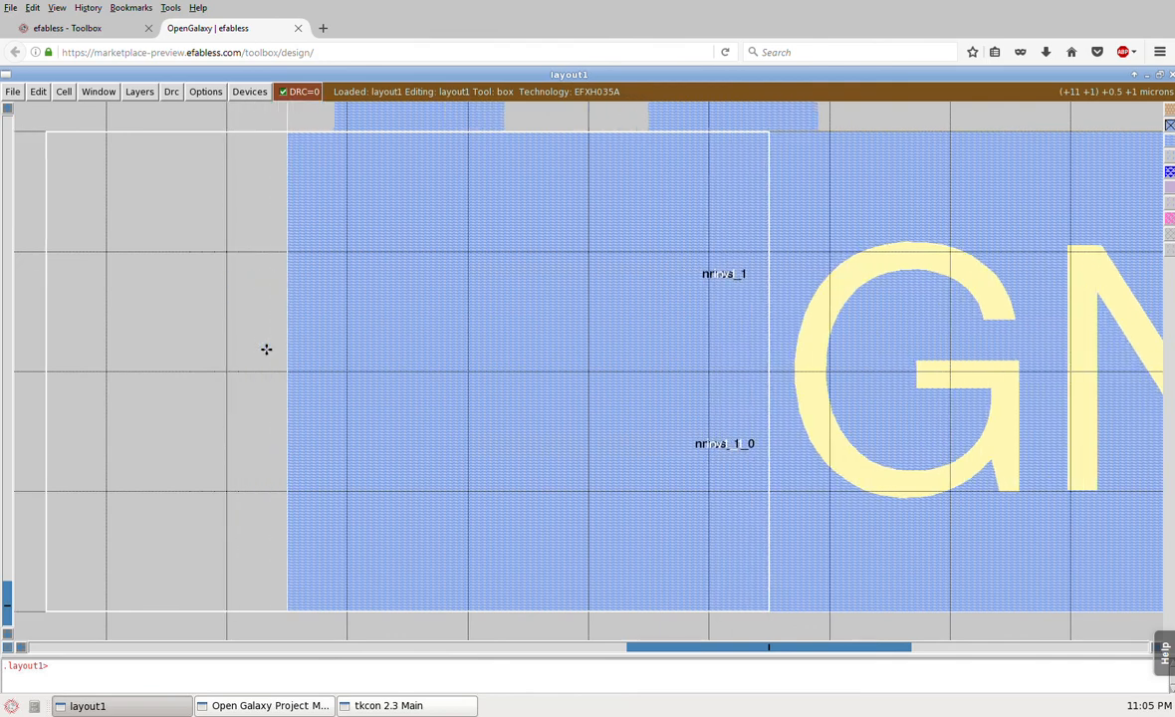
key("r")
key("r")
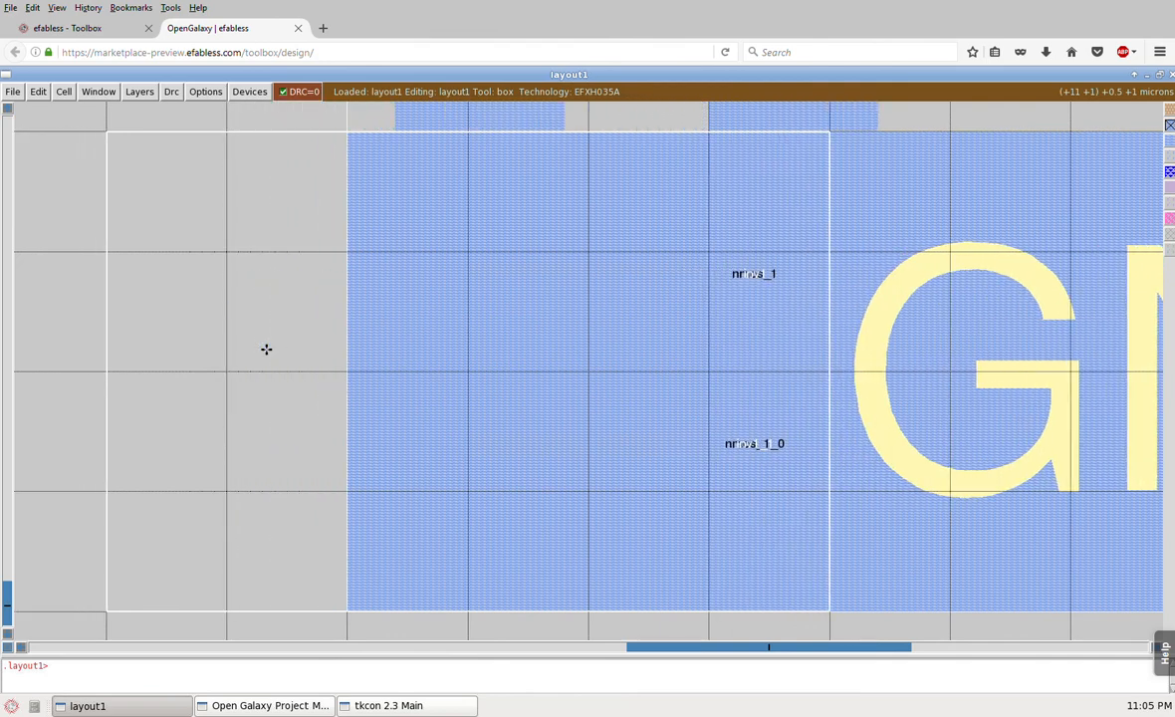
Draw a box about 5.5 by 2 microns bridging the GND rails of both inverters and fill it with metal1
key("shift+z")
key("shift+z")
key("shift+z")
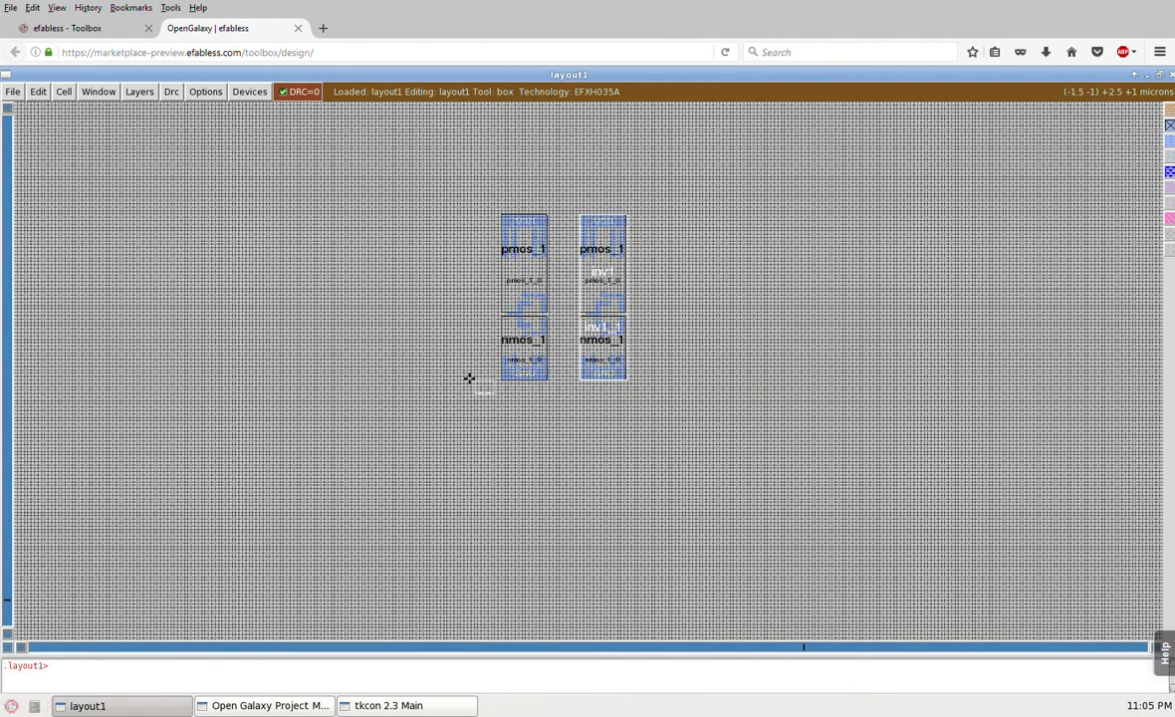
key("v")
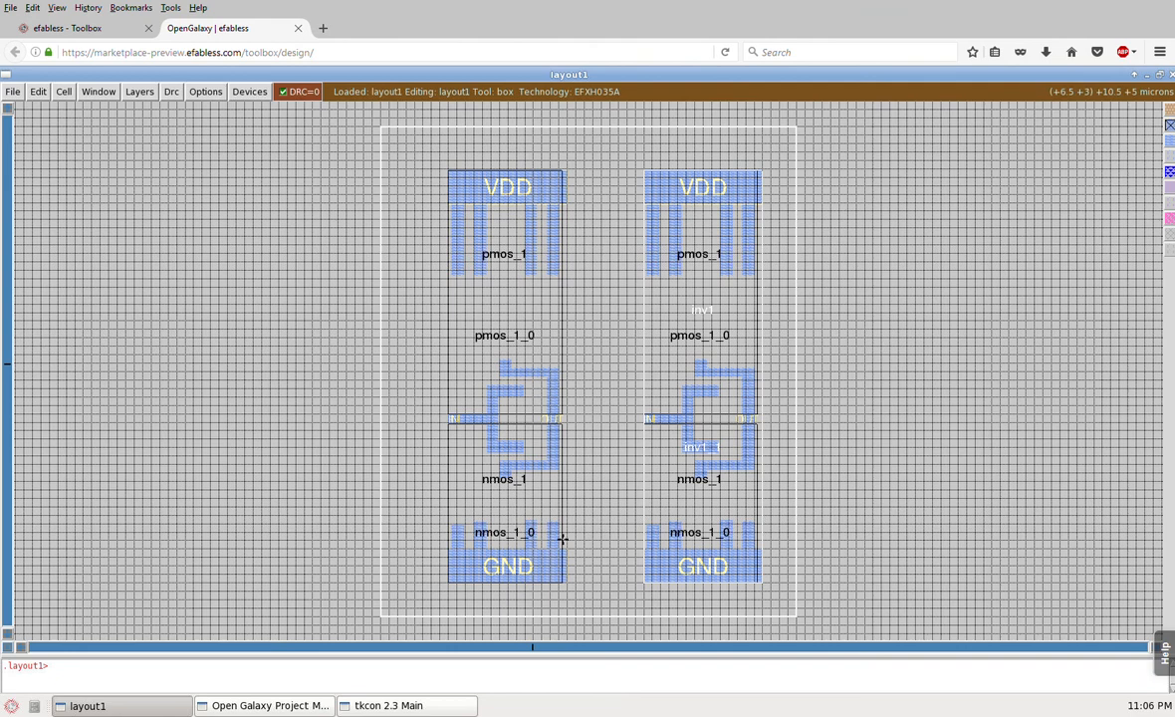
left_click(533, 590)
right_click(689, 519)
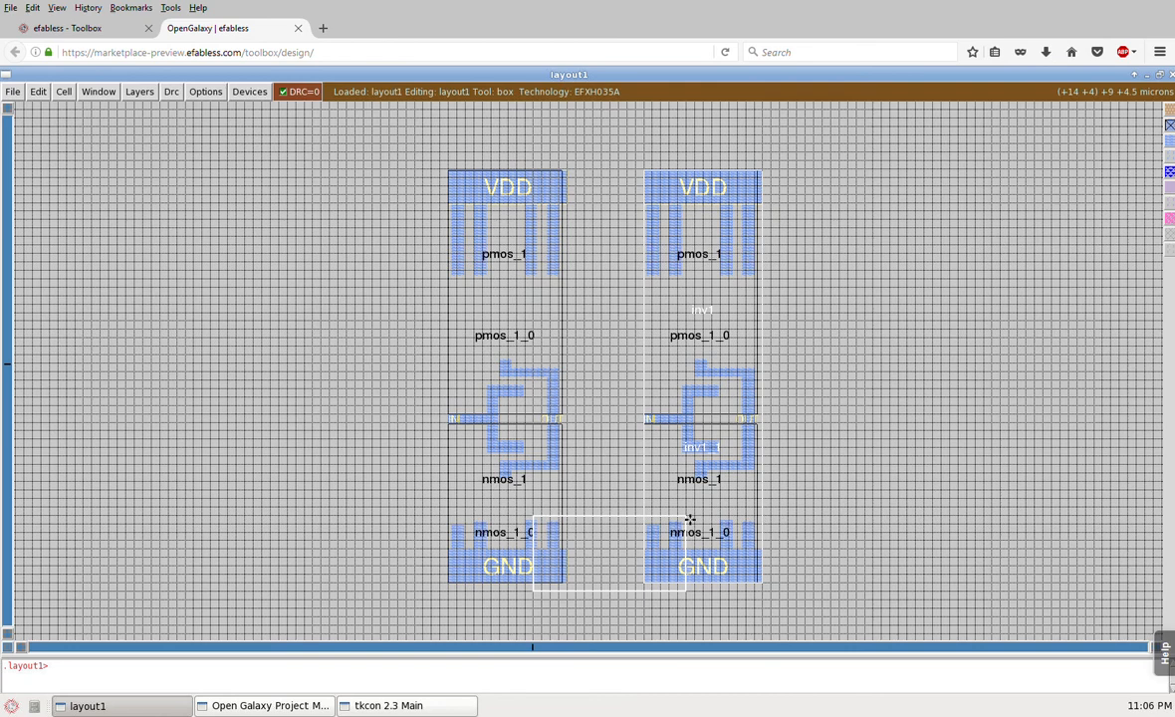
key("z")
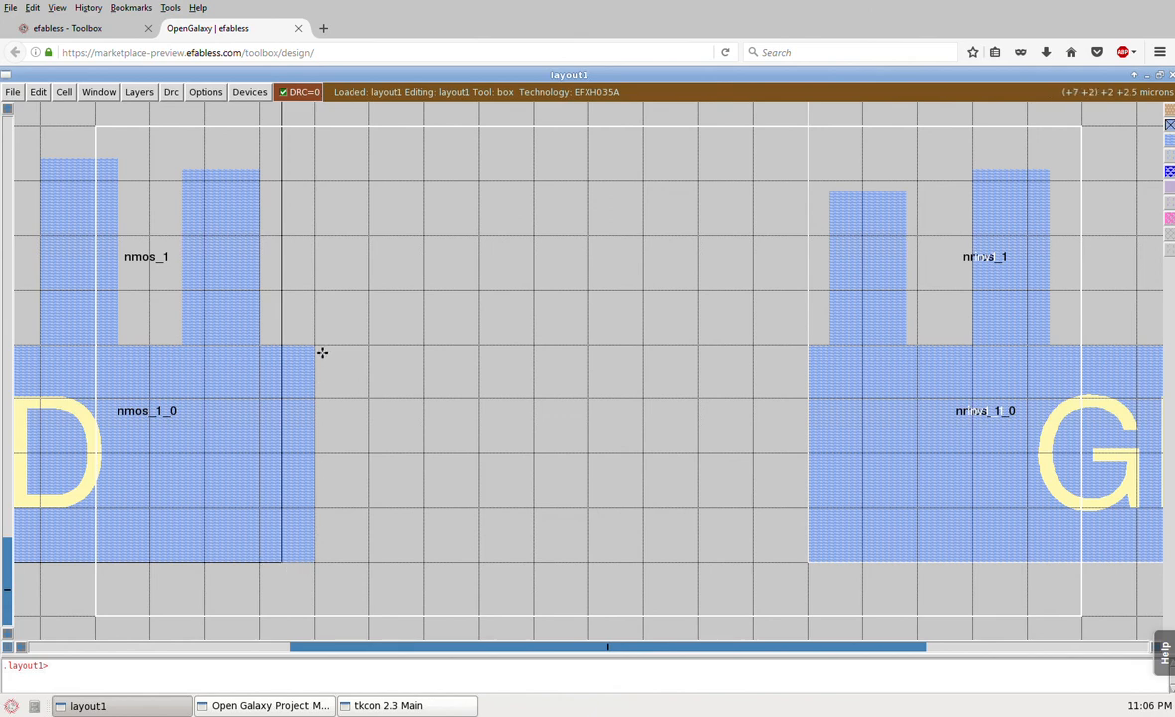
left_click(267, 561)
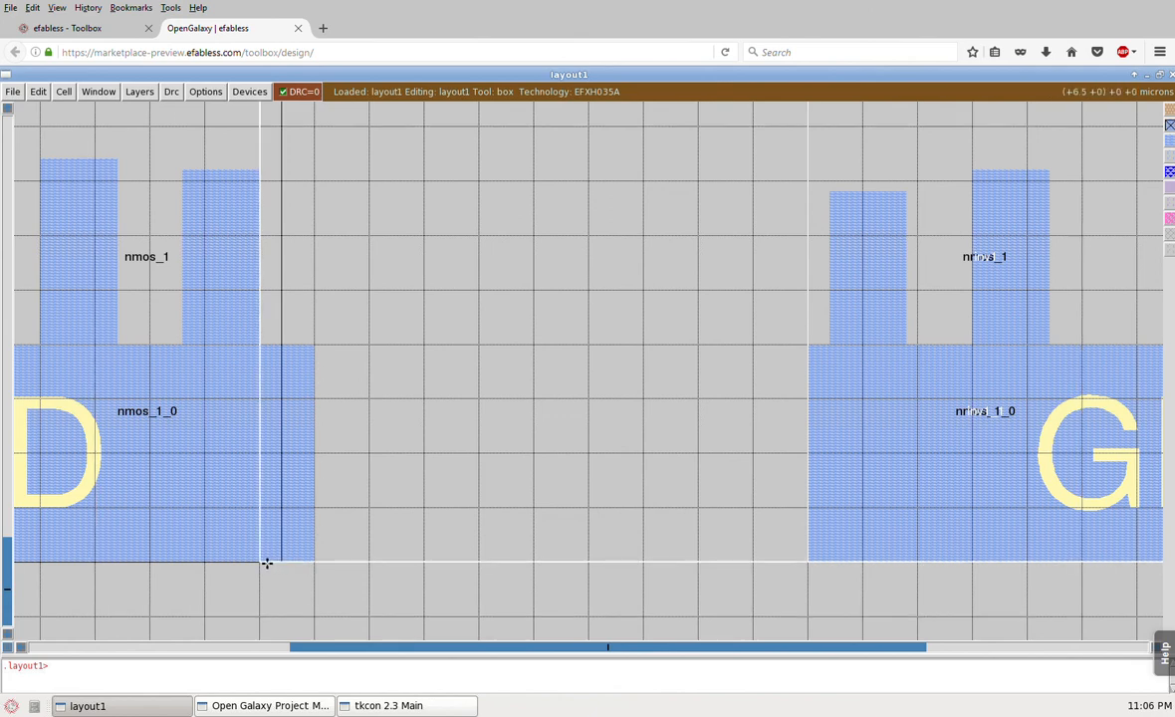
right_click(865, 350)
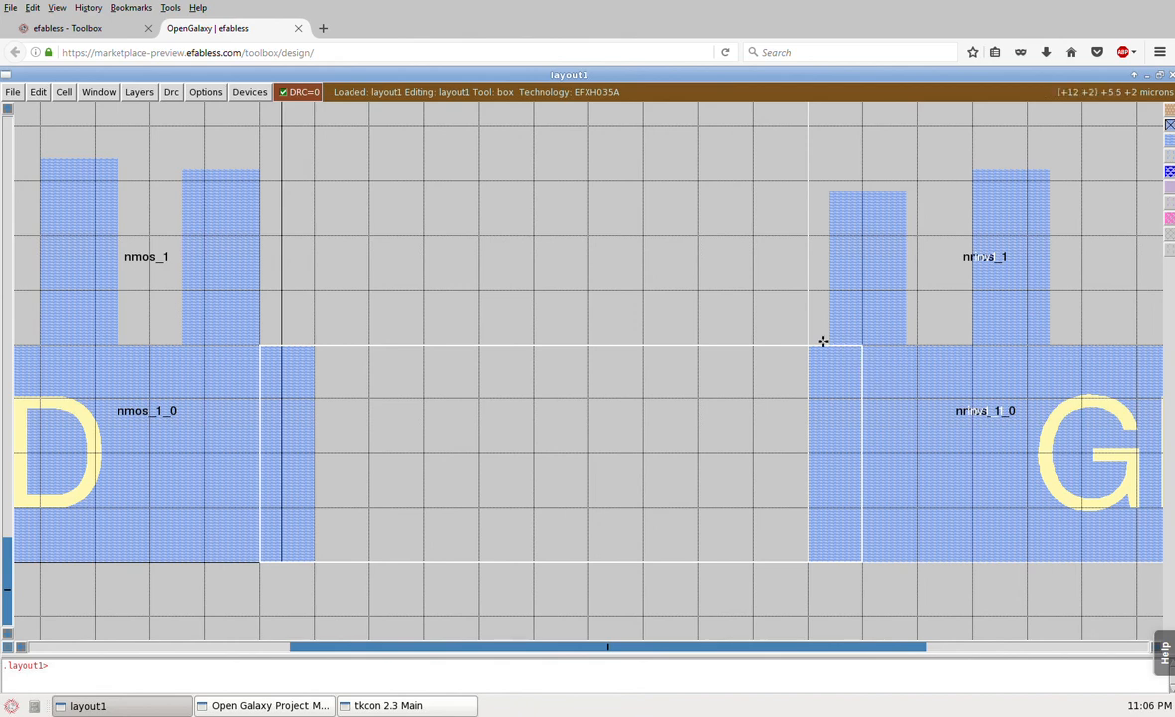
middle_click(902, 440)
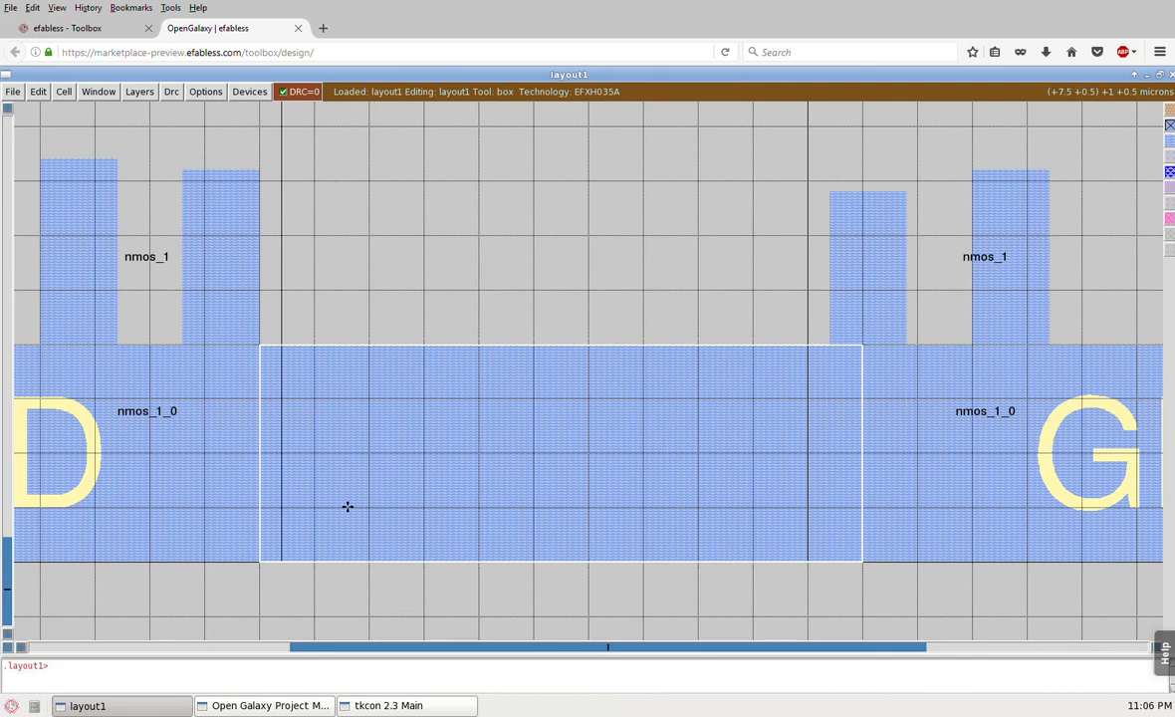
Erase the fill between the two GND rails and repaint the same box with metal1
middle_click(446, 331)
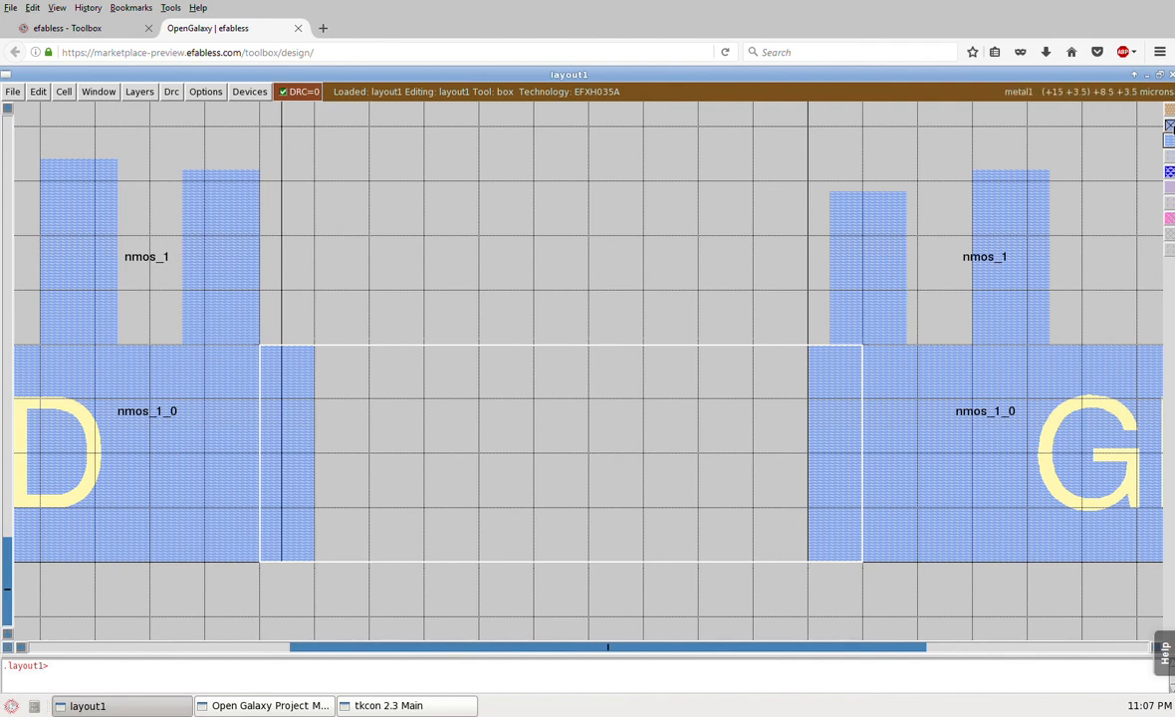
left_click(1170, 147)
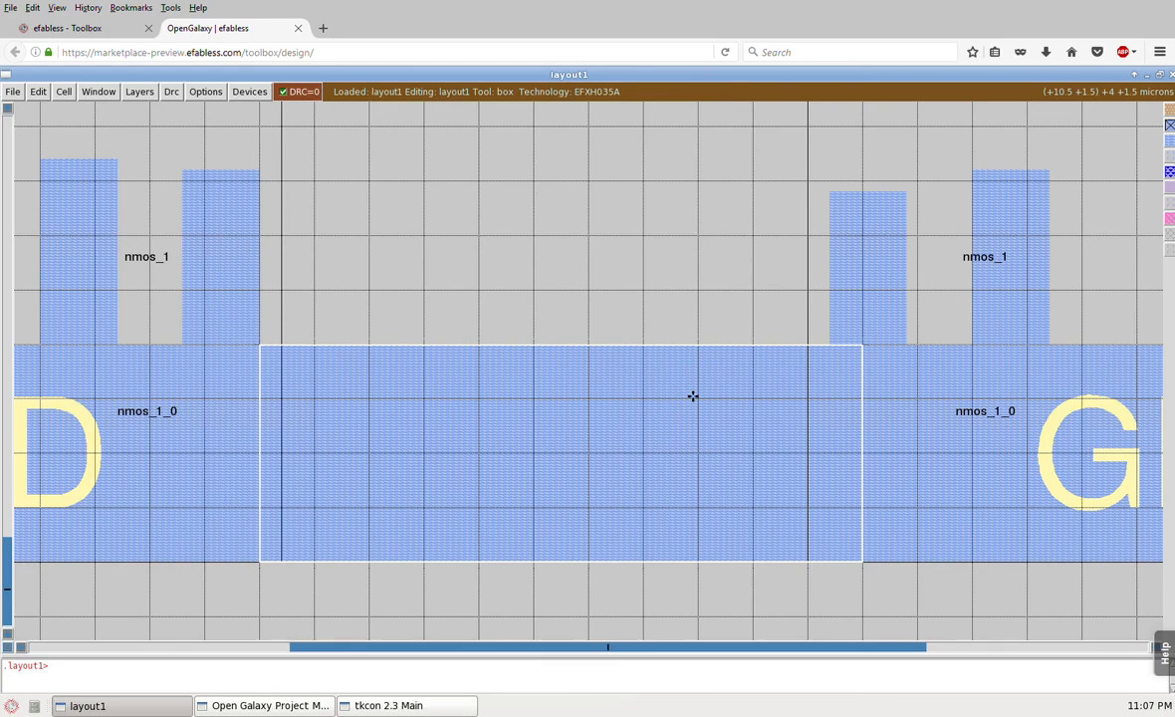
Position the box over the gap between the two VDD rails and set the grid to 0.10 µm
key("shift+z")
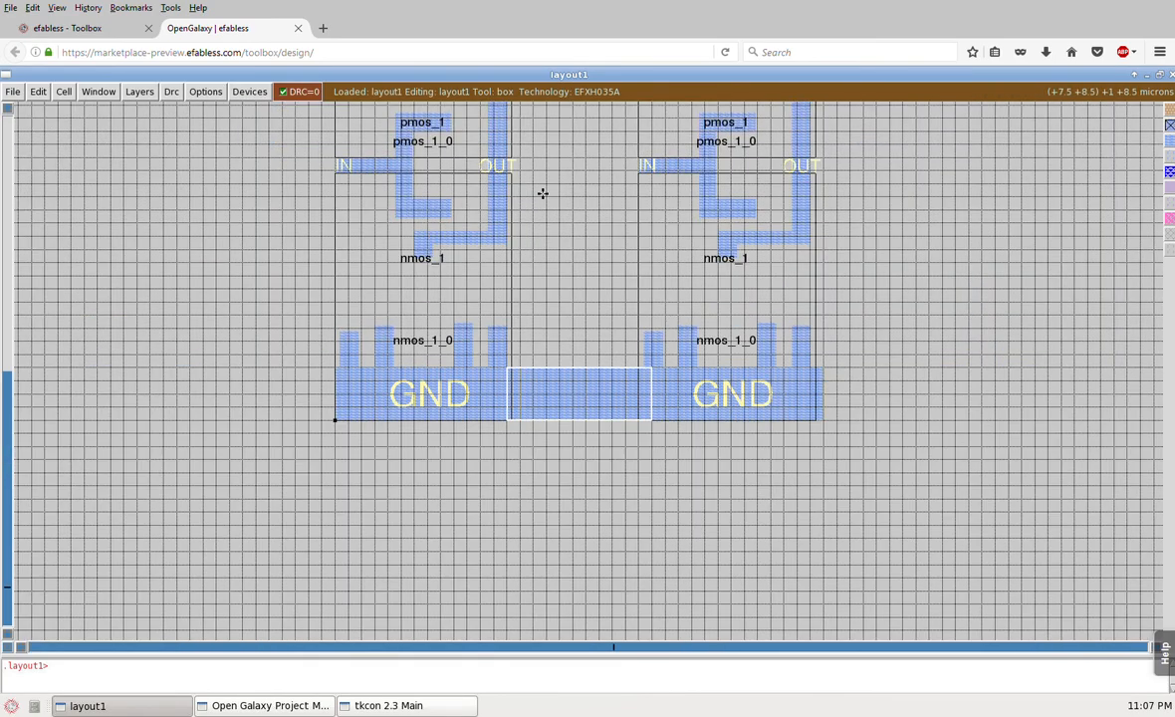
key("shift+z")
key("shift+z")
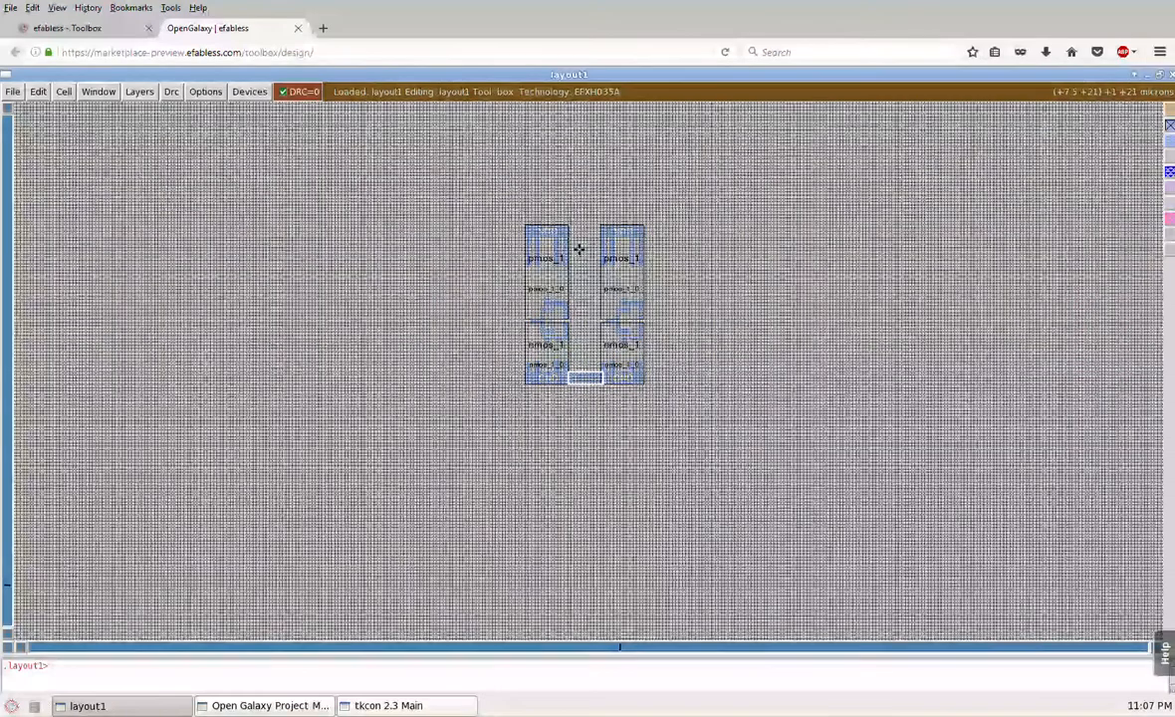
left_click(570, 242)
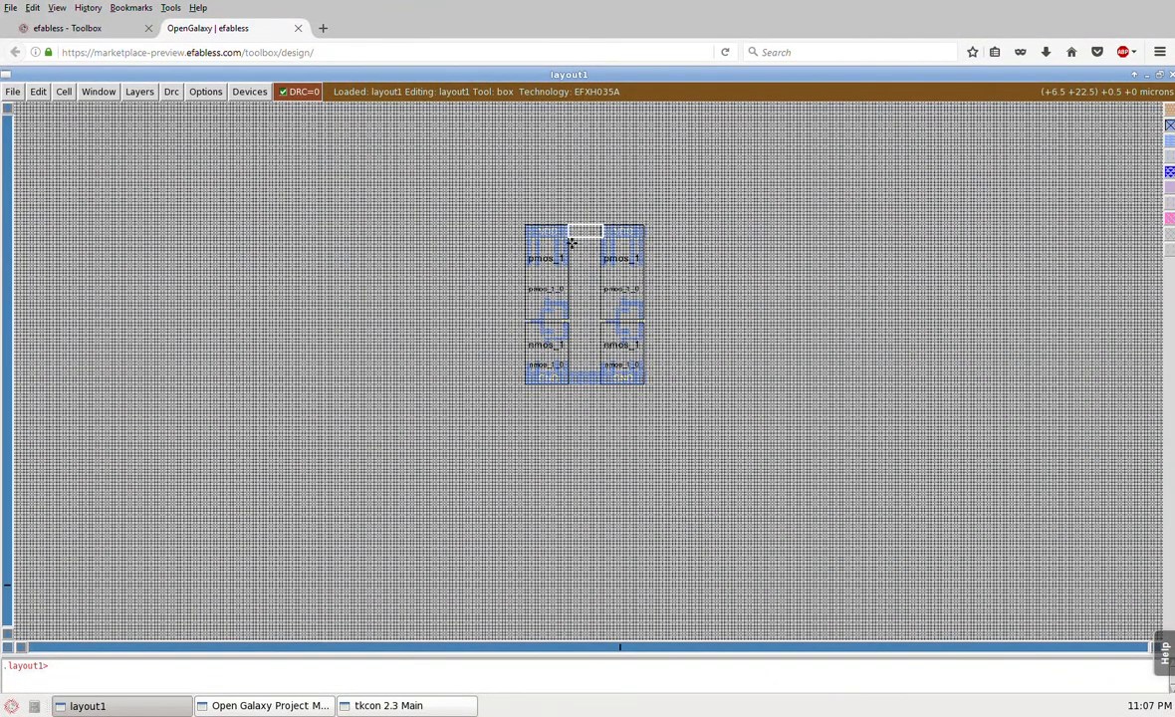
key("z")
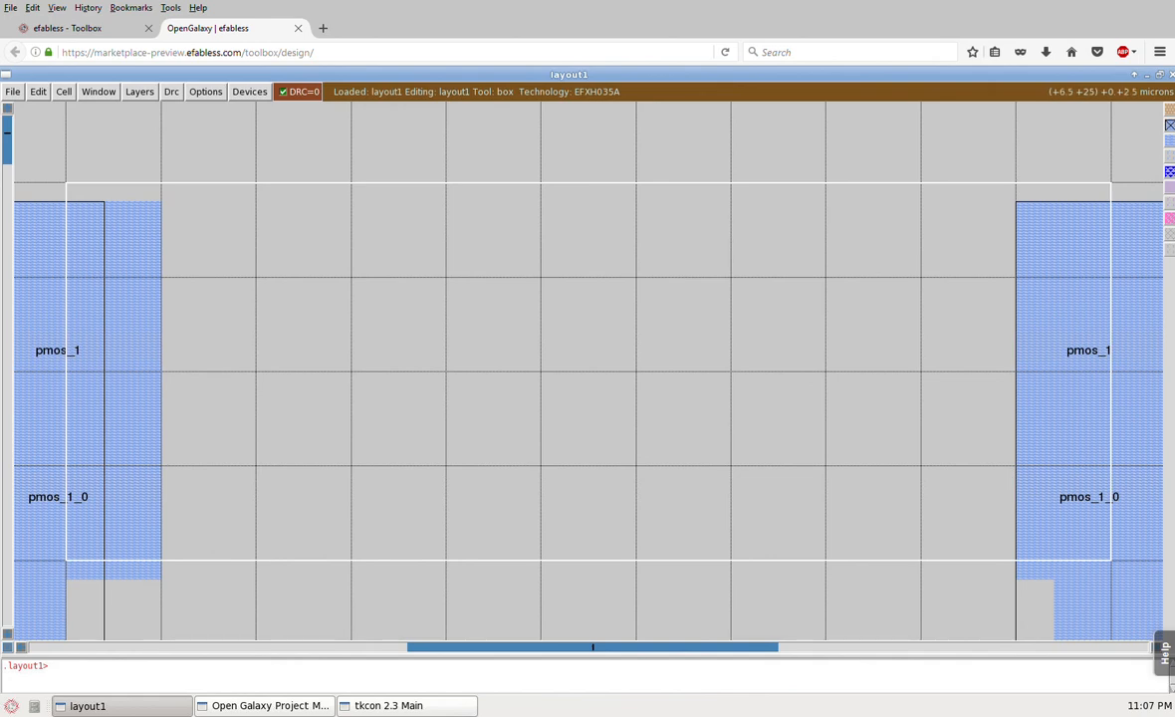
left_click(99, 91)
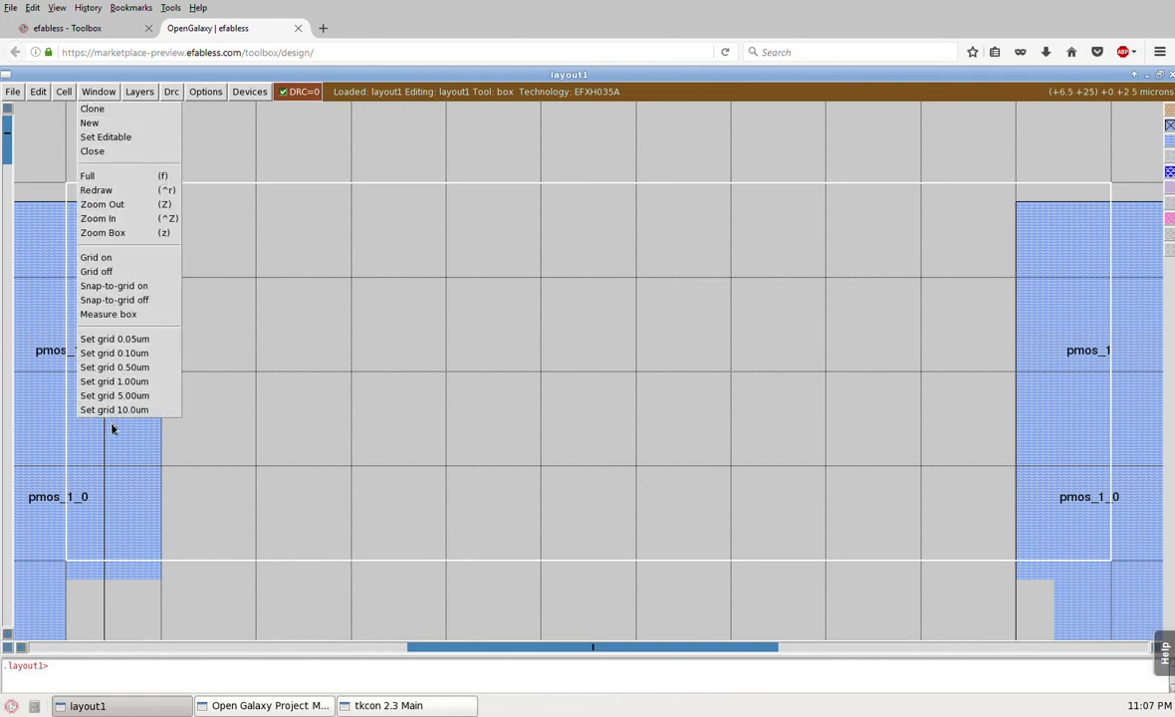
left_click(113, 353)
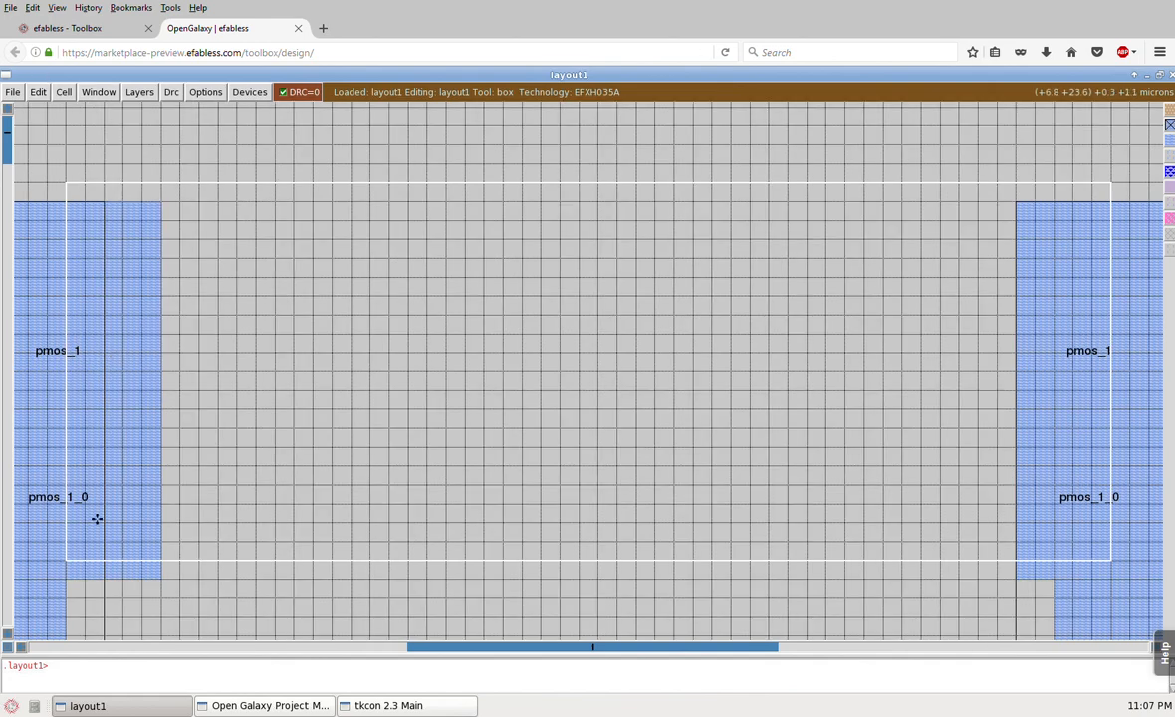
Align the box to the VDD rails at about 5.4 by 2 microns and fill it with metal1
left_click(71, 584)
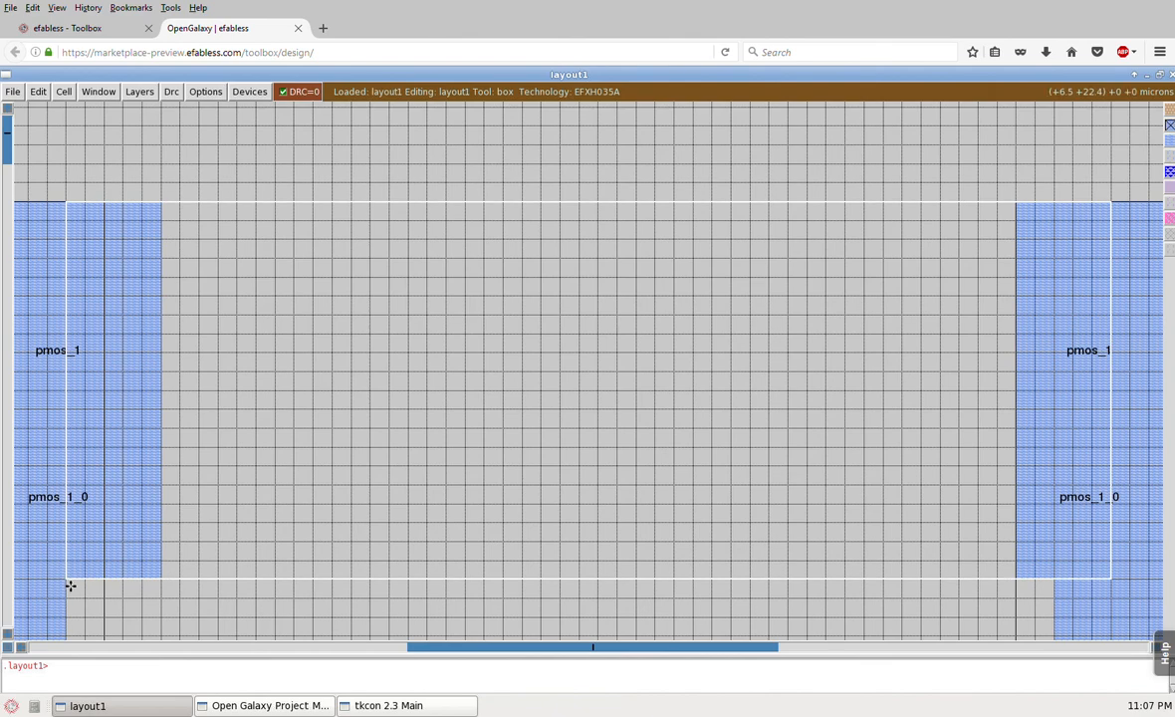
right_click(1096, 207)
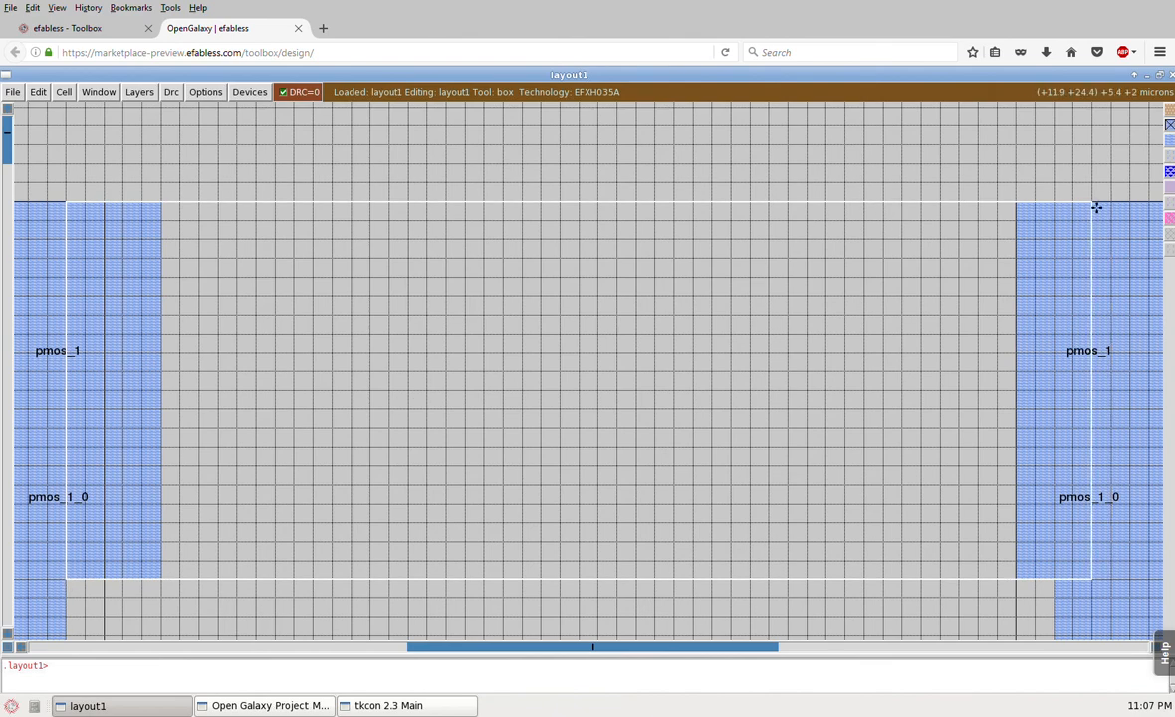
middle_click(1169, 143)
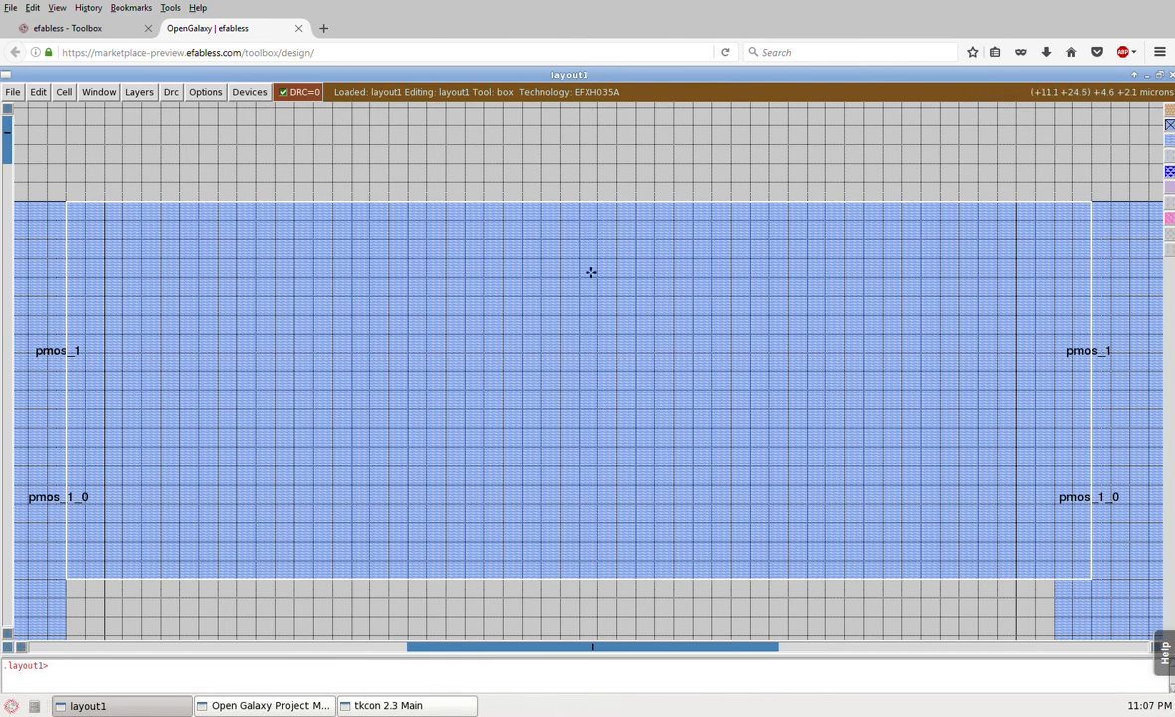
key("shift+z")
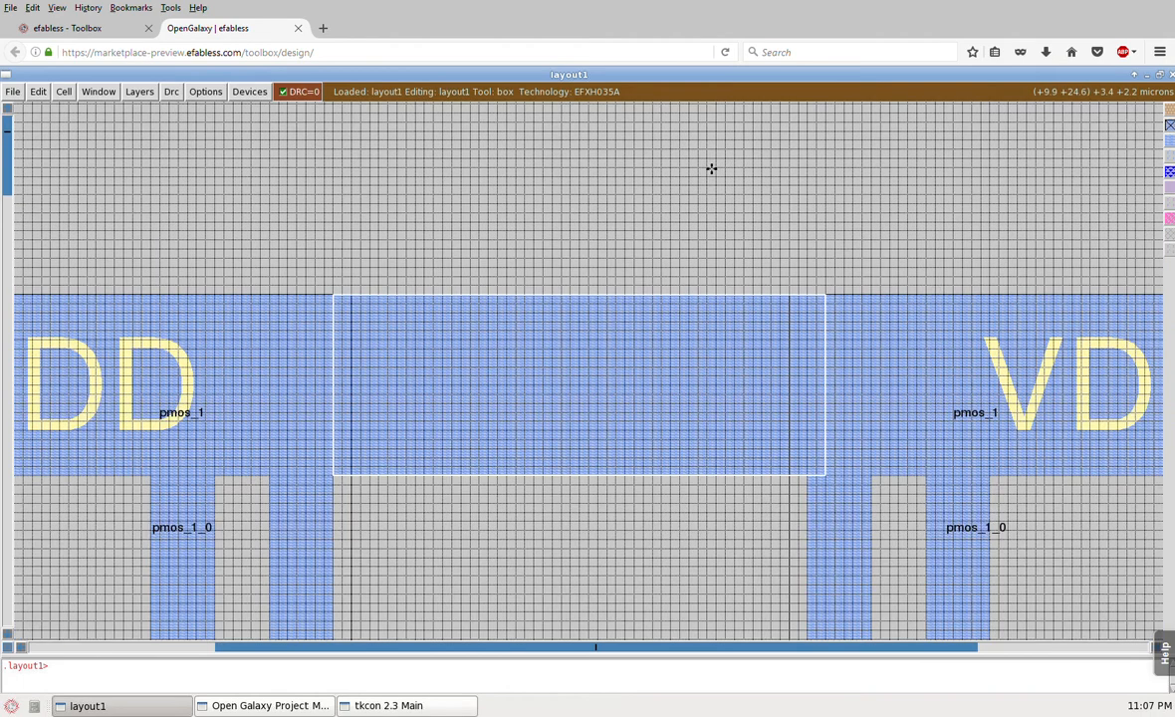
Select the VDD rail together with everything electrically connected to it across both inverters
key("shift+z")
key("shift+z")
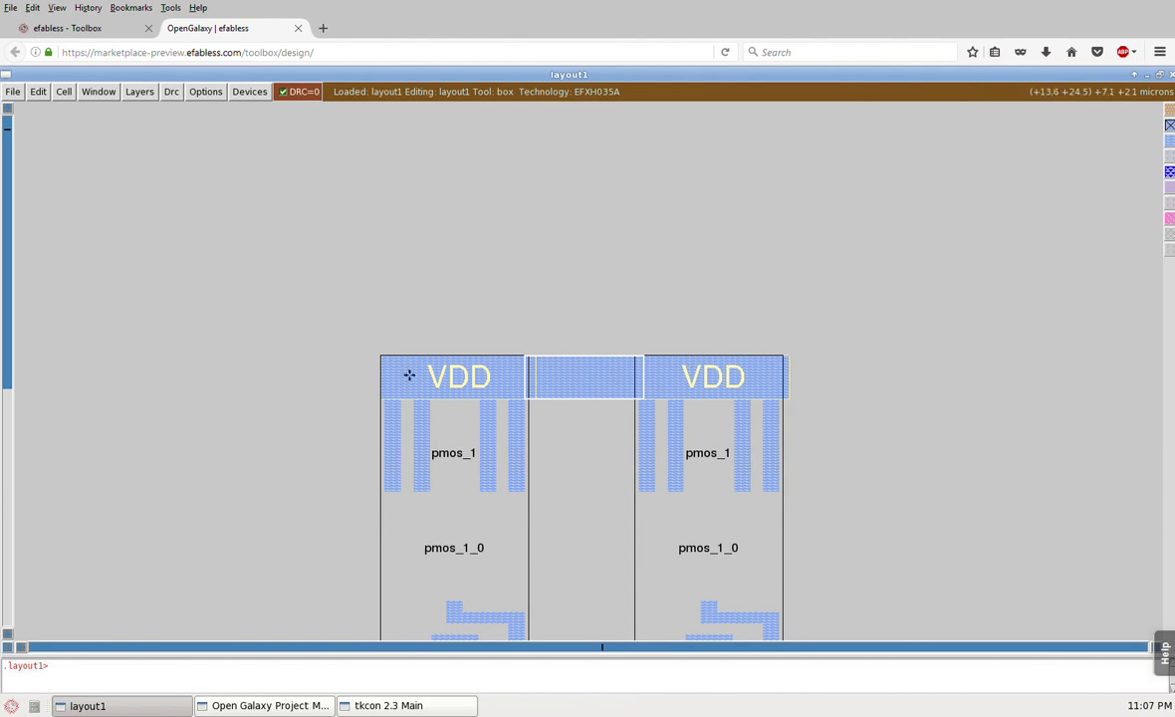
key("s")
key("s")
key("s")
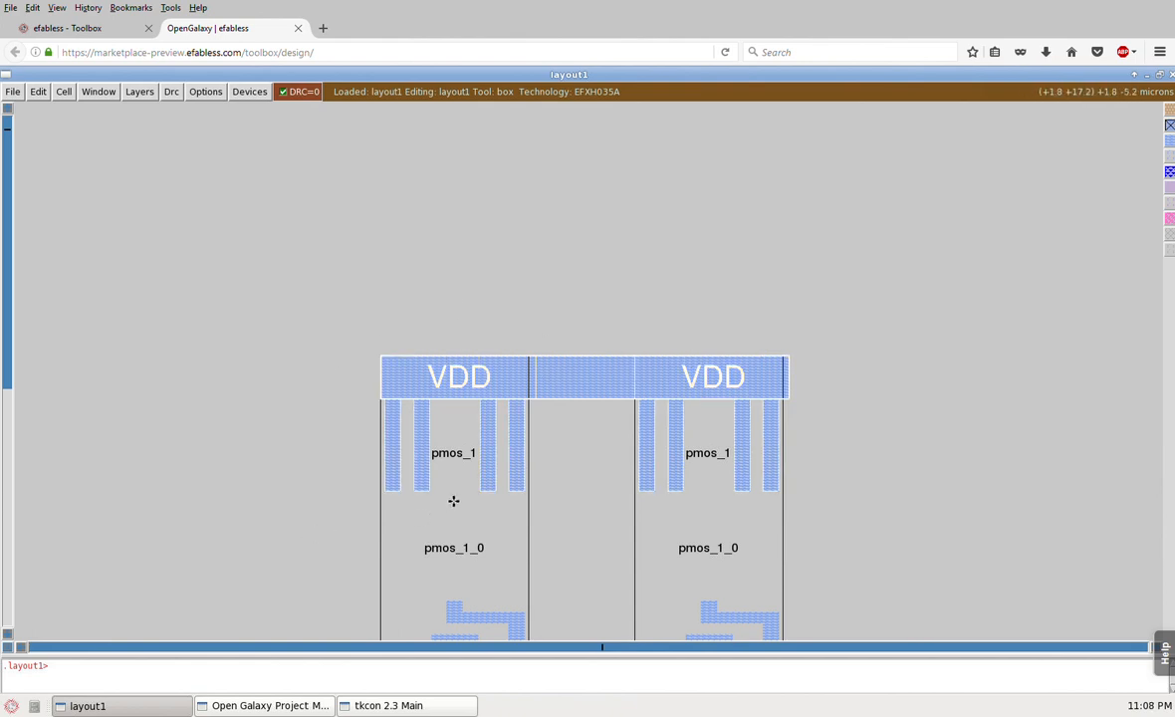
Expand the pmos_1 and nmos_1 subcells so the internal layout of both inverters is displayed
key("i")
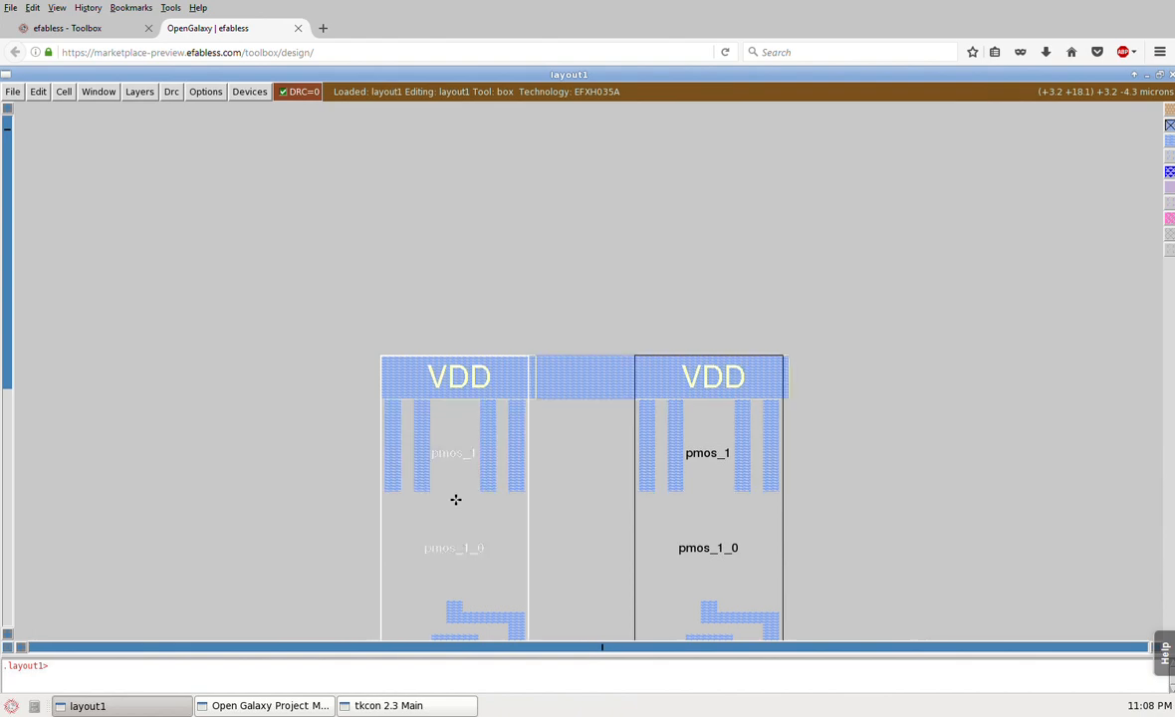
key("x")
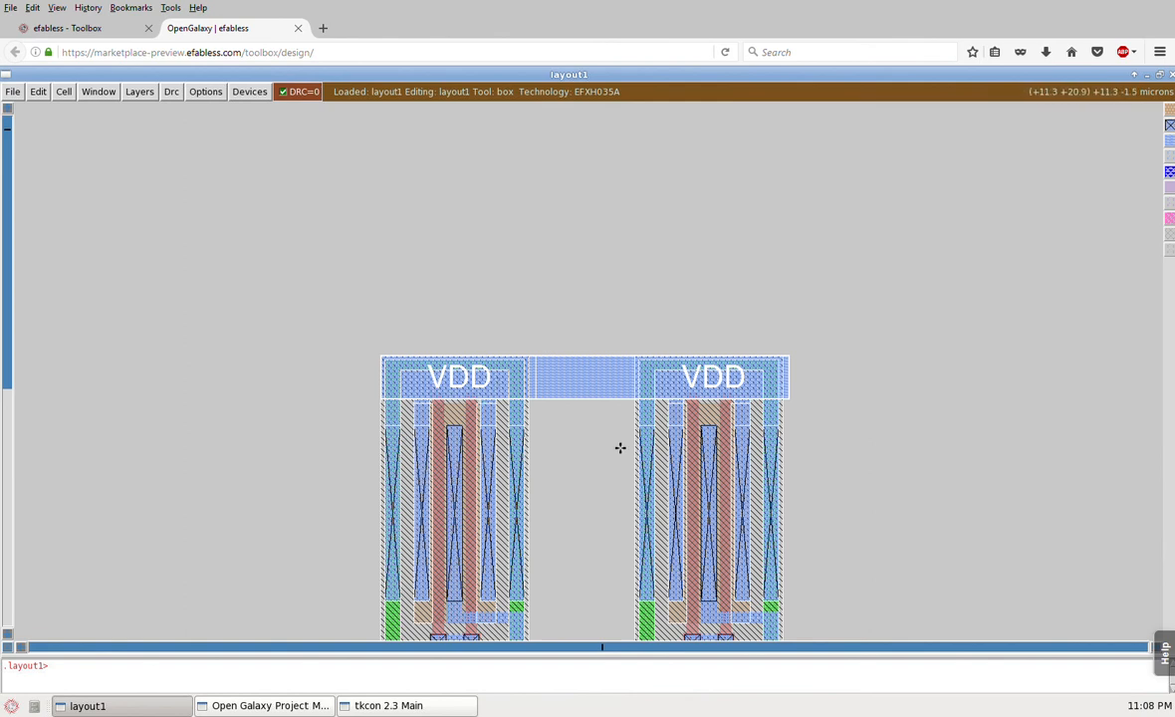
key("v")
key("ctrl+z")
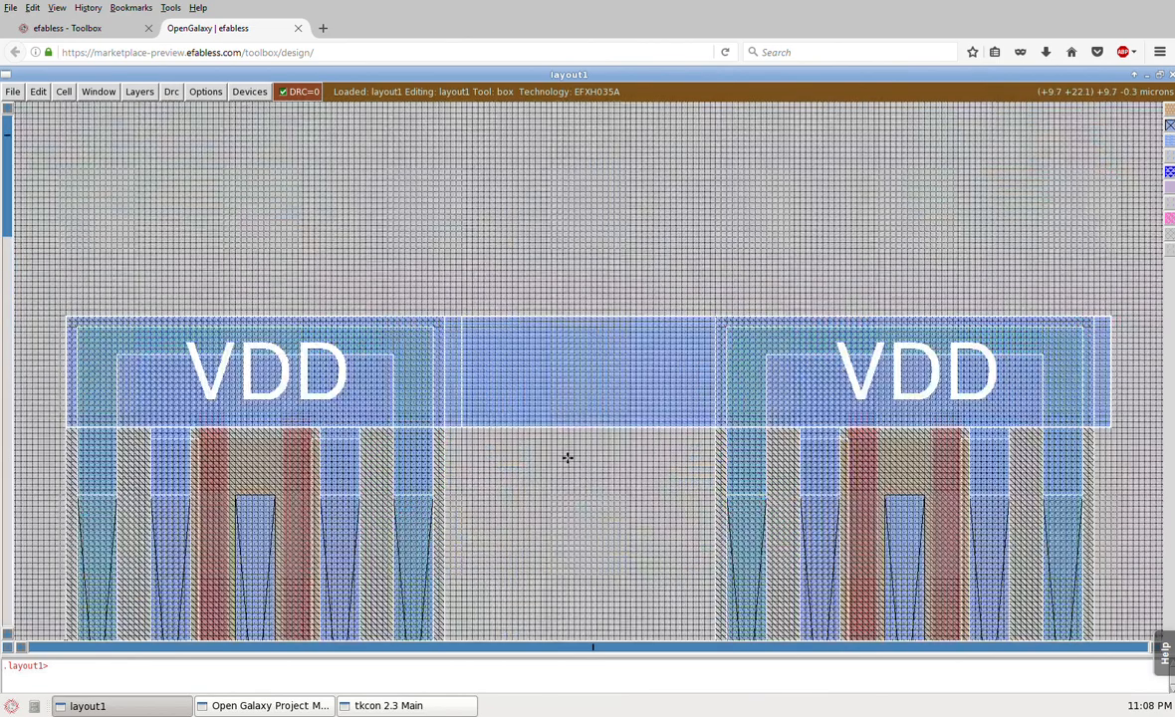
key("v")
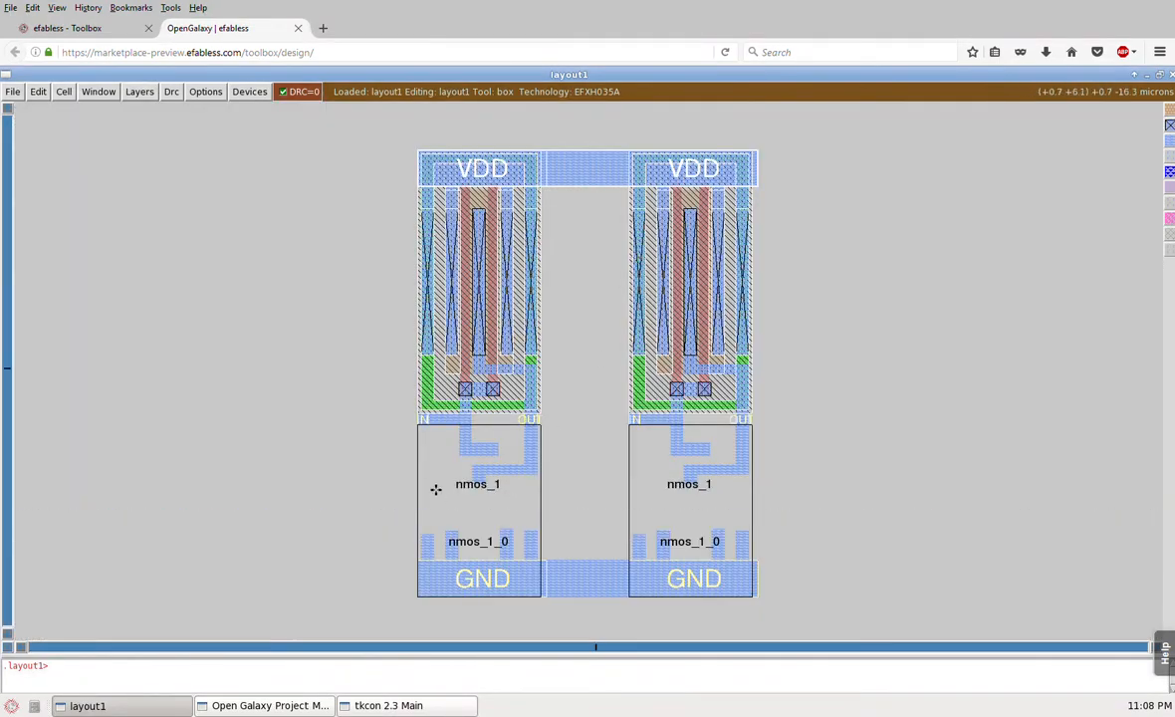
key("i")
key("x")
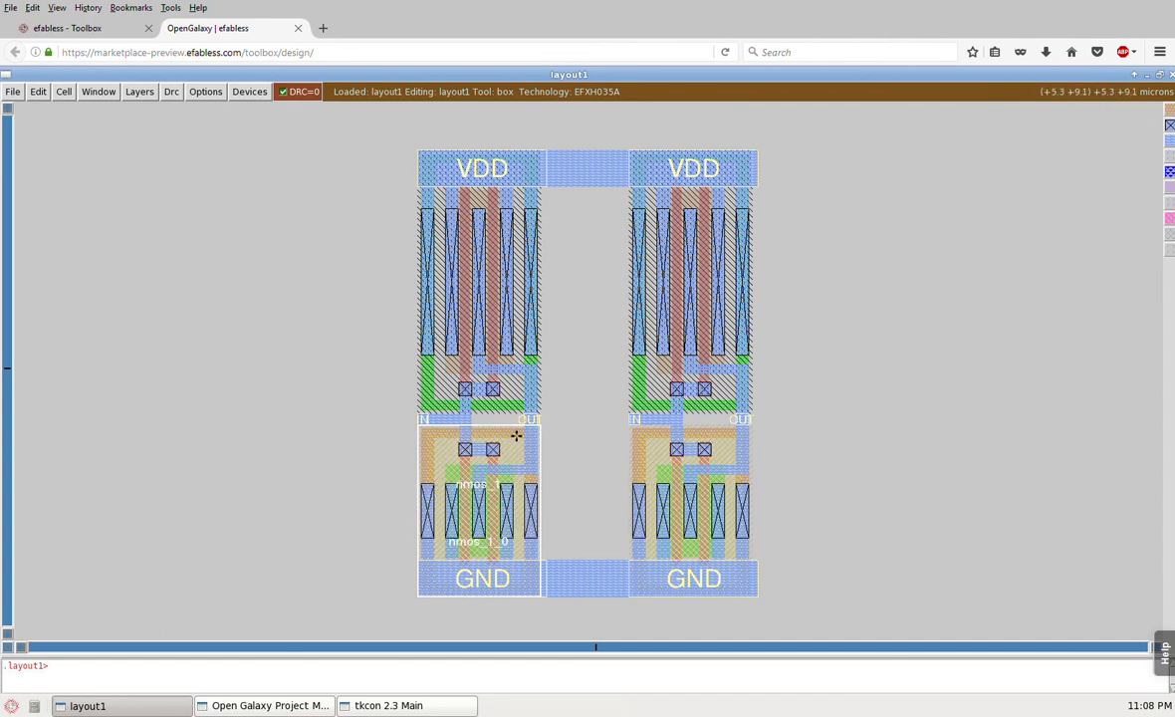
Use the wiring tool to connect the second inverter's IN to the first inverter's OUT with a 12-unit-wide metal1 wire
left_click(438, 443)
right_click(708, 376)
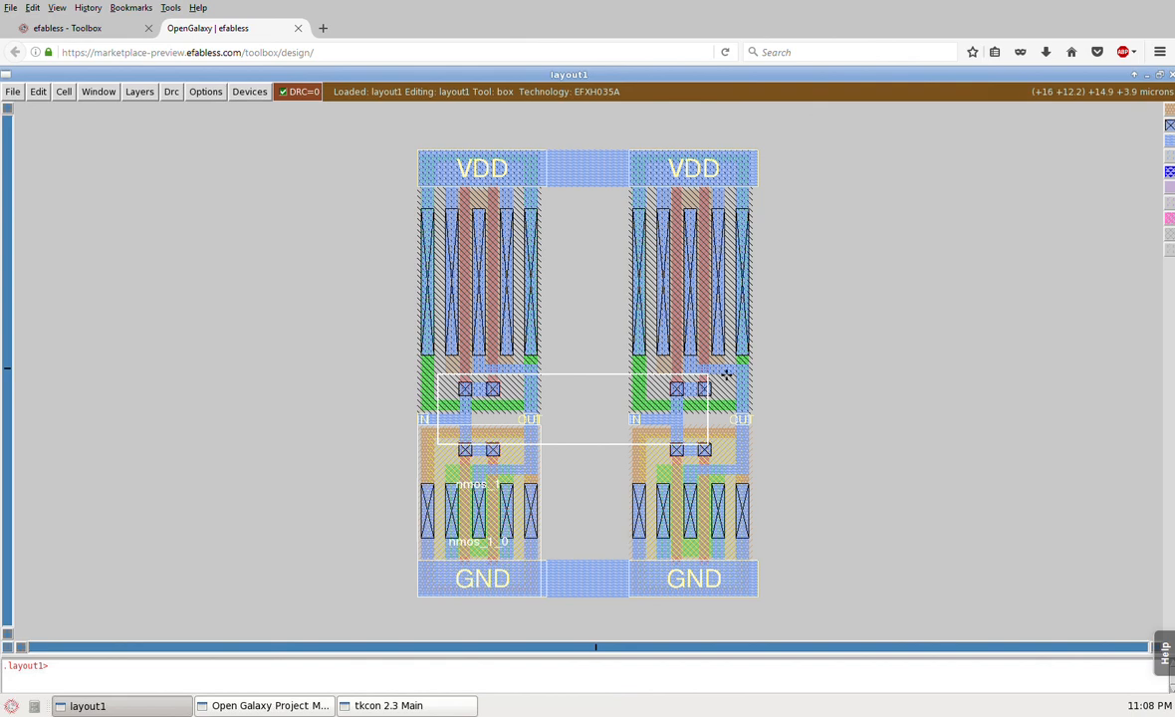
key("z")
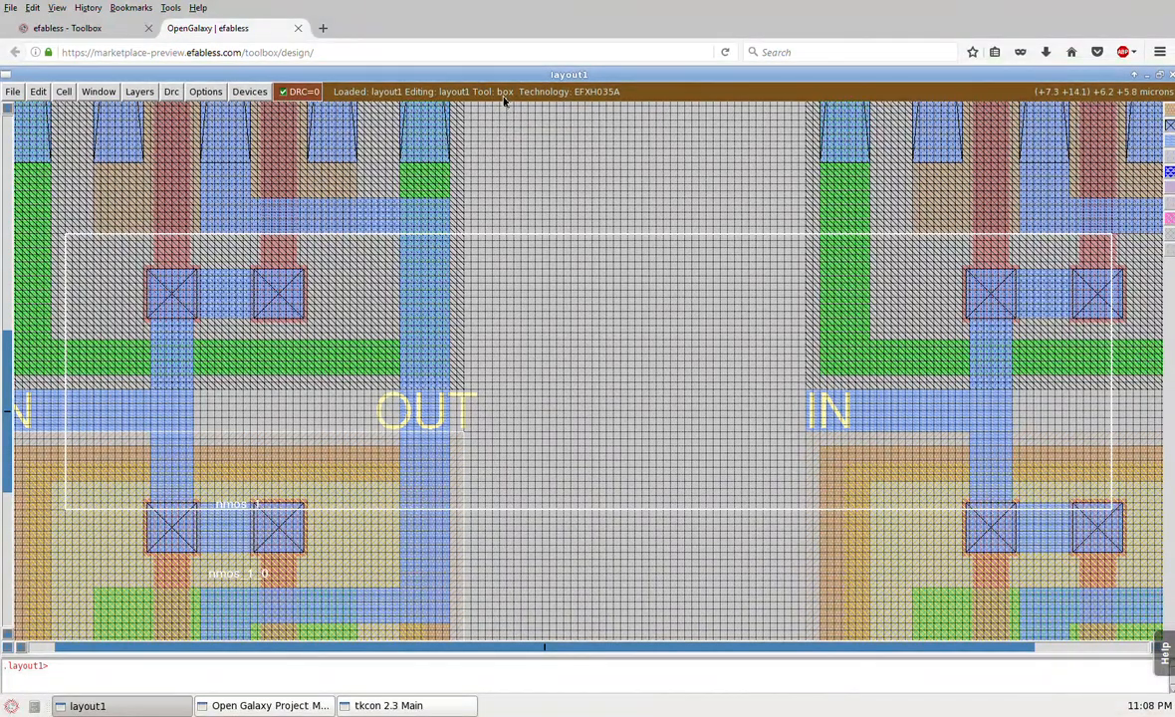
key("space")
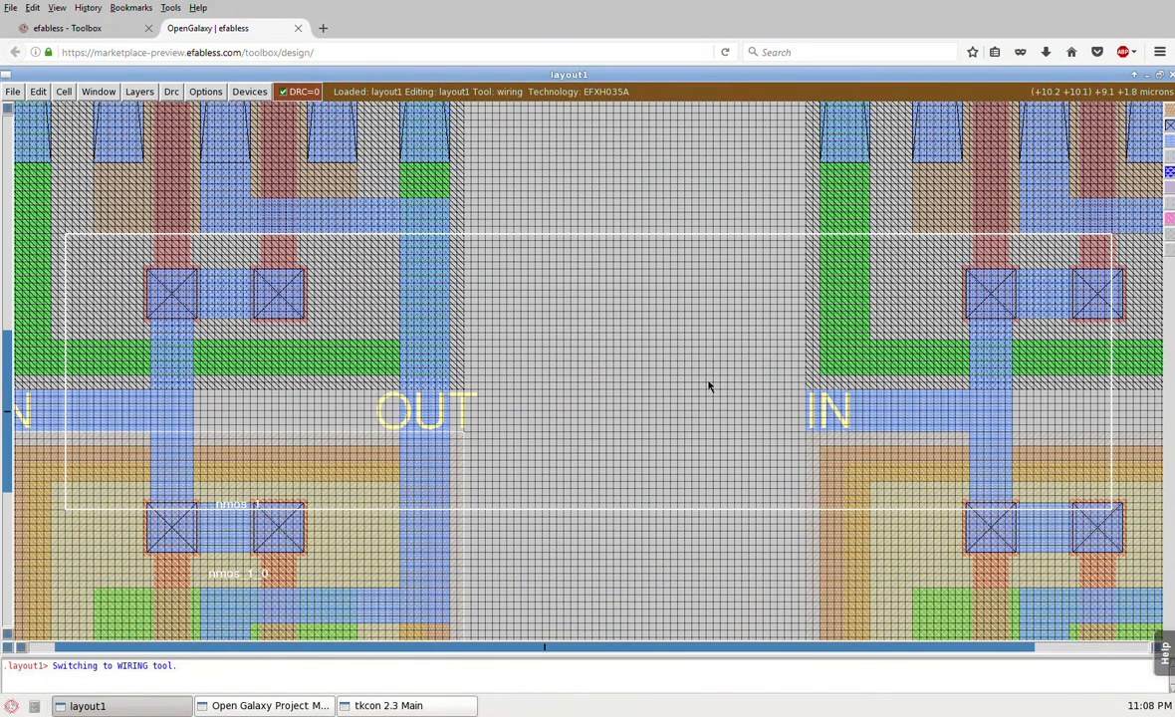
left_click(875, 412)
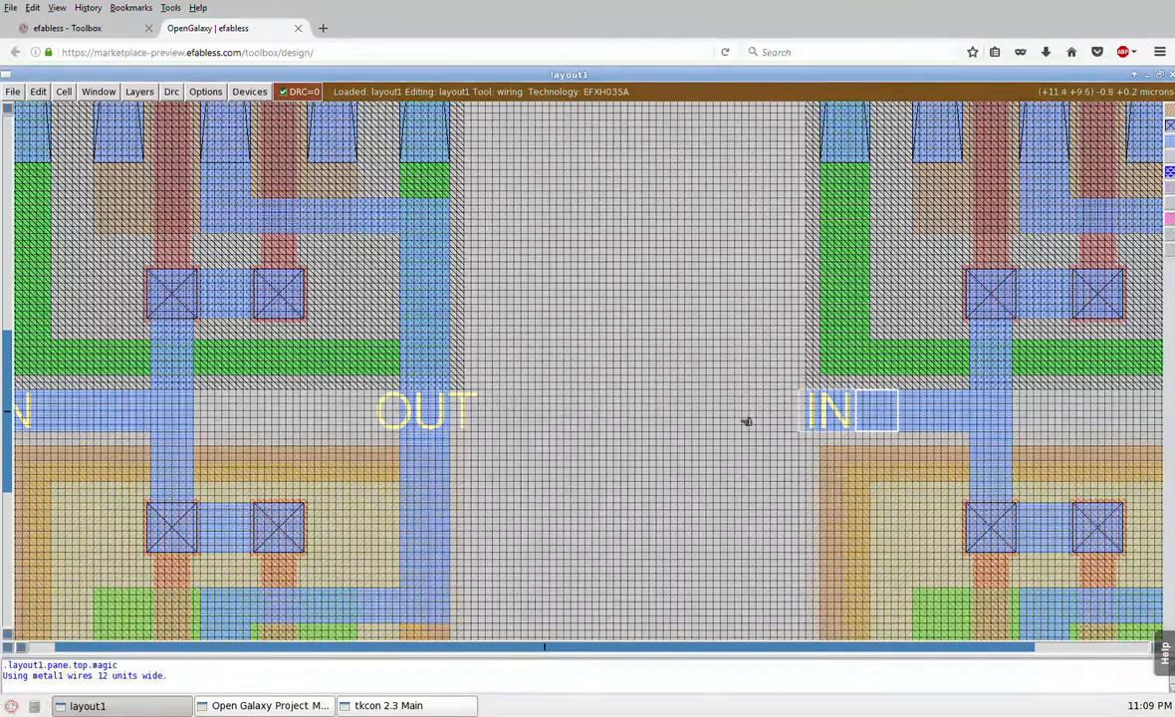
left_click(422, 422)
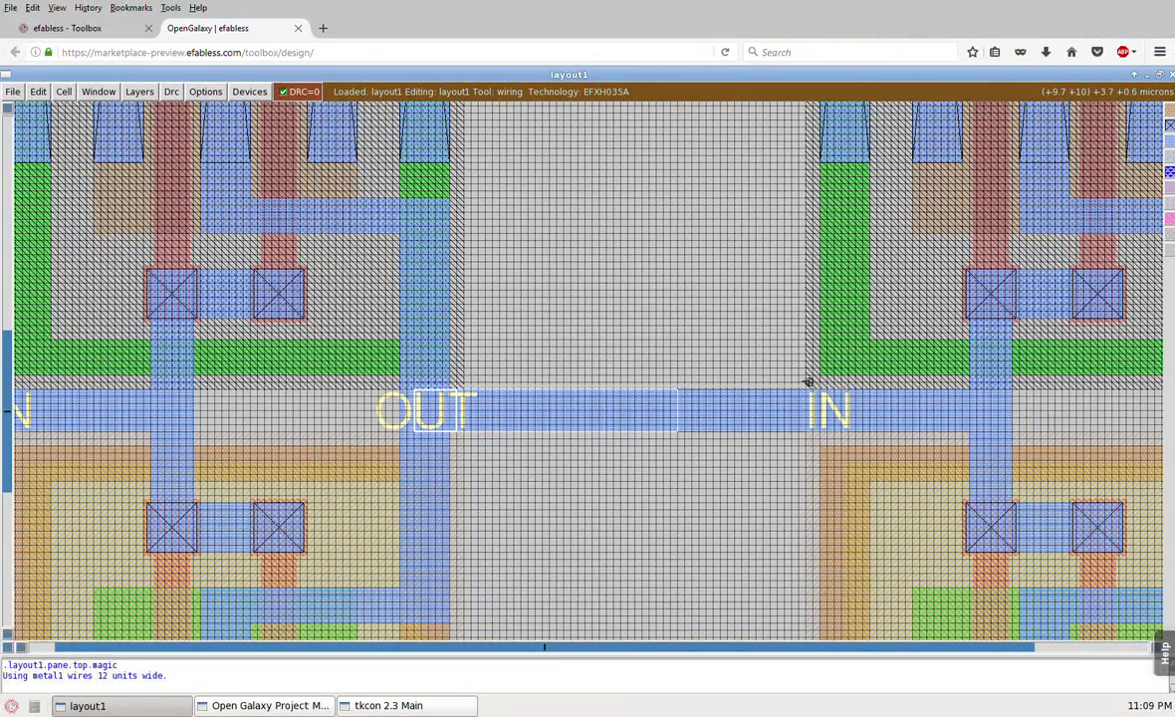
Try a vertical metal1 branch from the middle of the OUT-to-IN wire and undo it
left_click(697, 413)
left_click(679, 233)
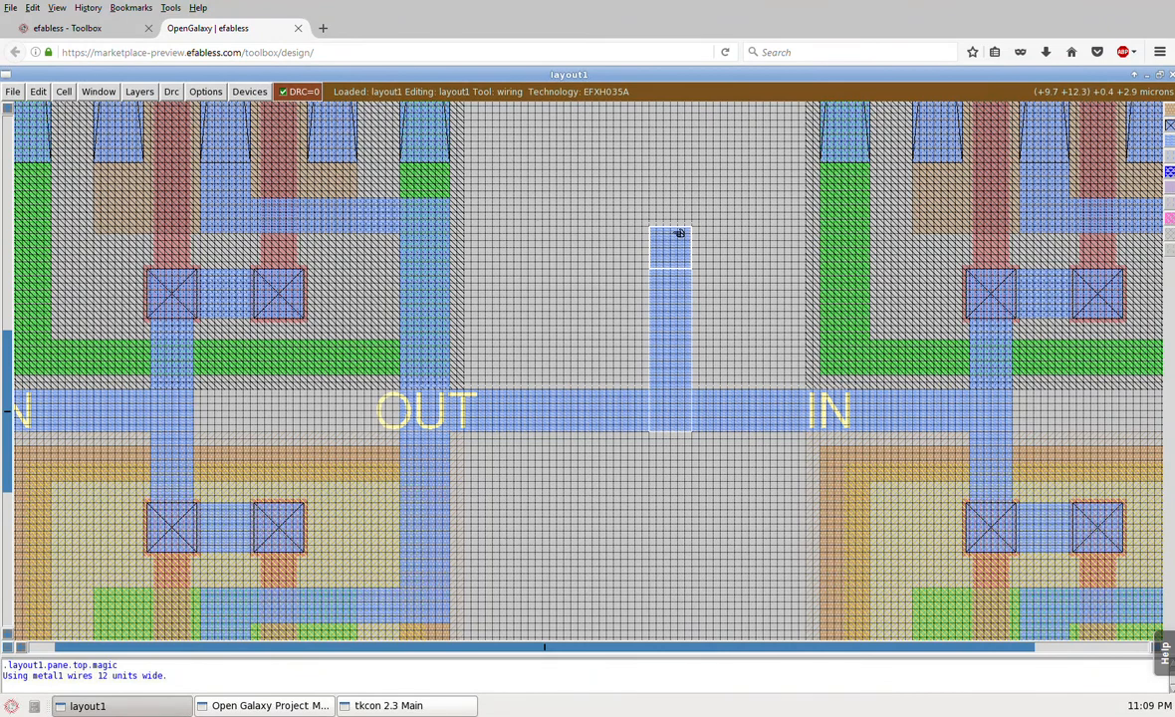
key("u")
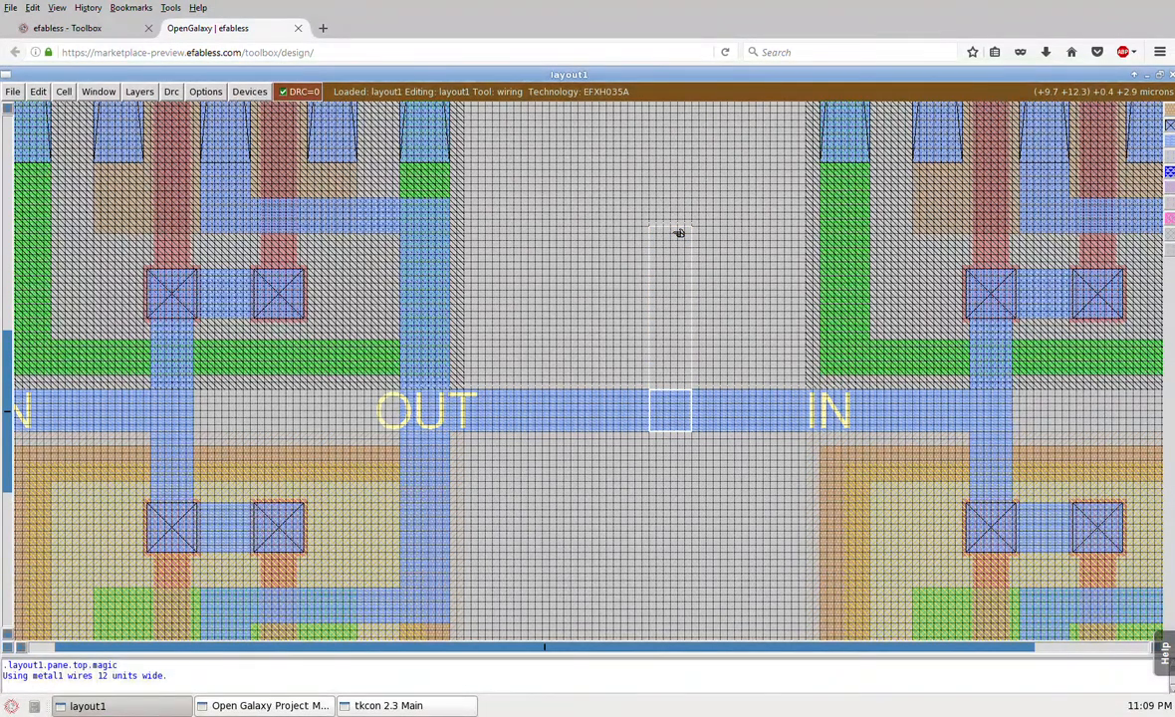
key("Escape")
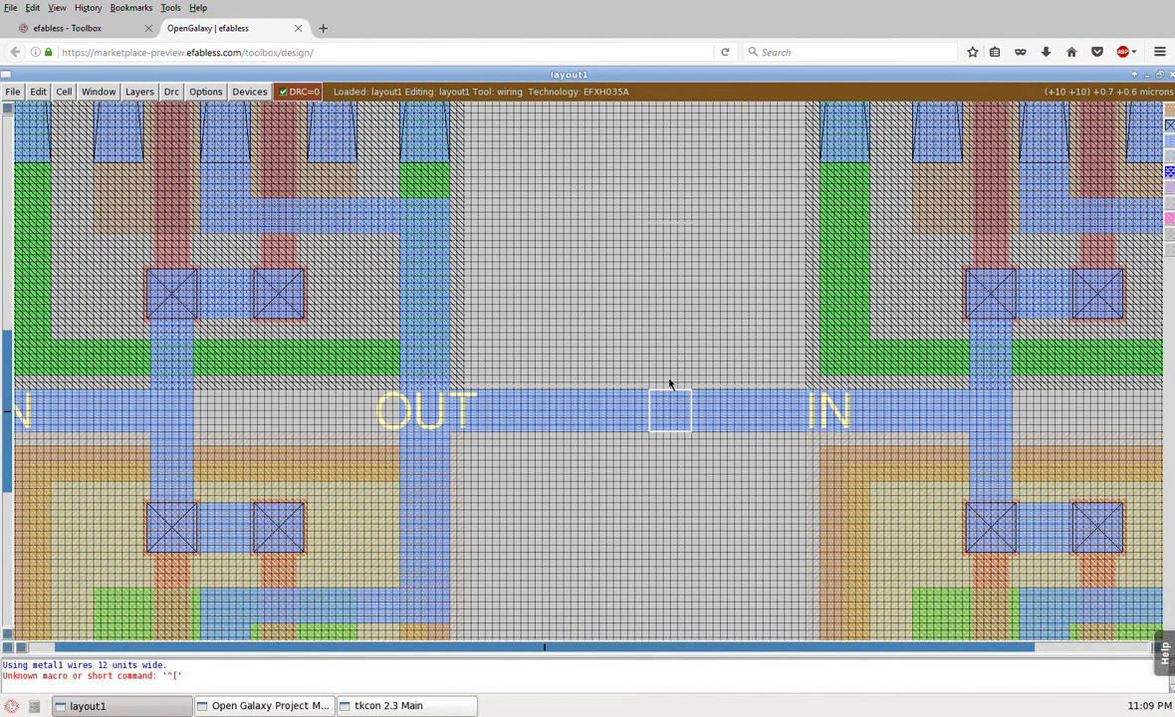
Draw a short metal1 branch upward from the middle of the OUT-to-IN wire and place a via to metal2 at its end
key("shift+z")
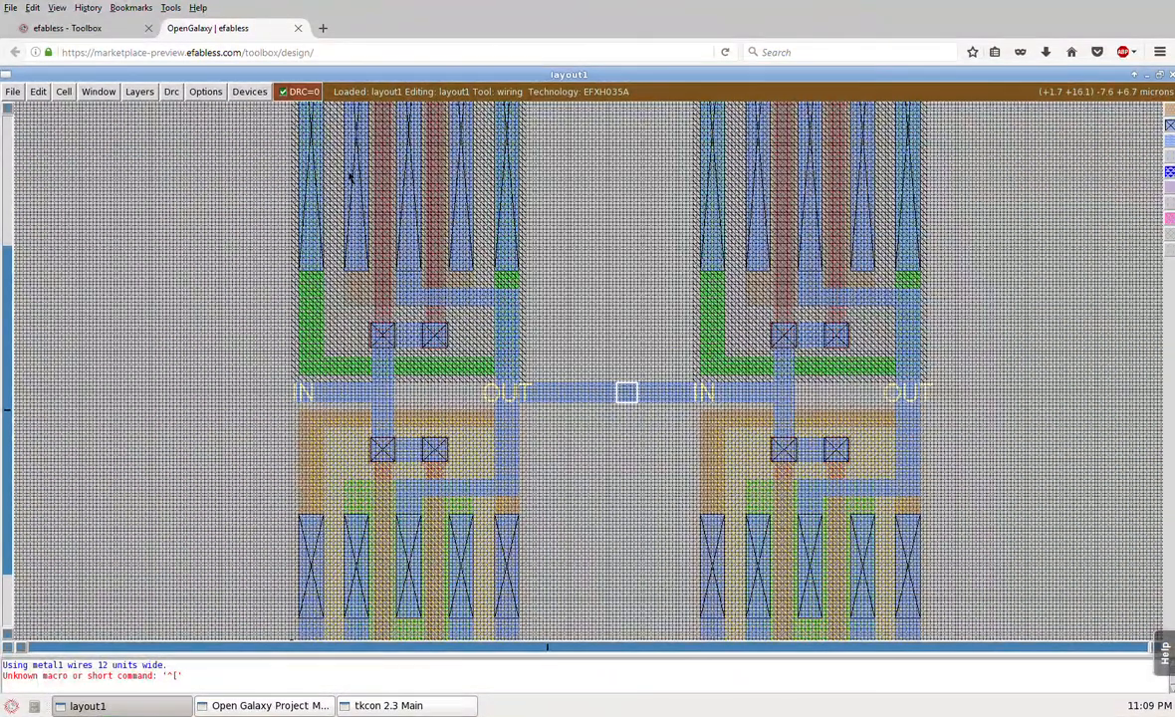
left_click(98, 90)
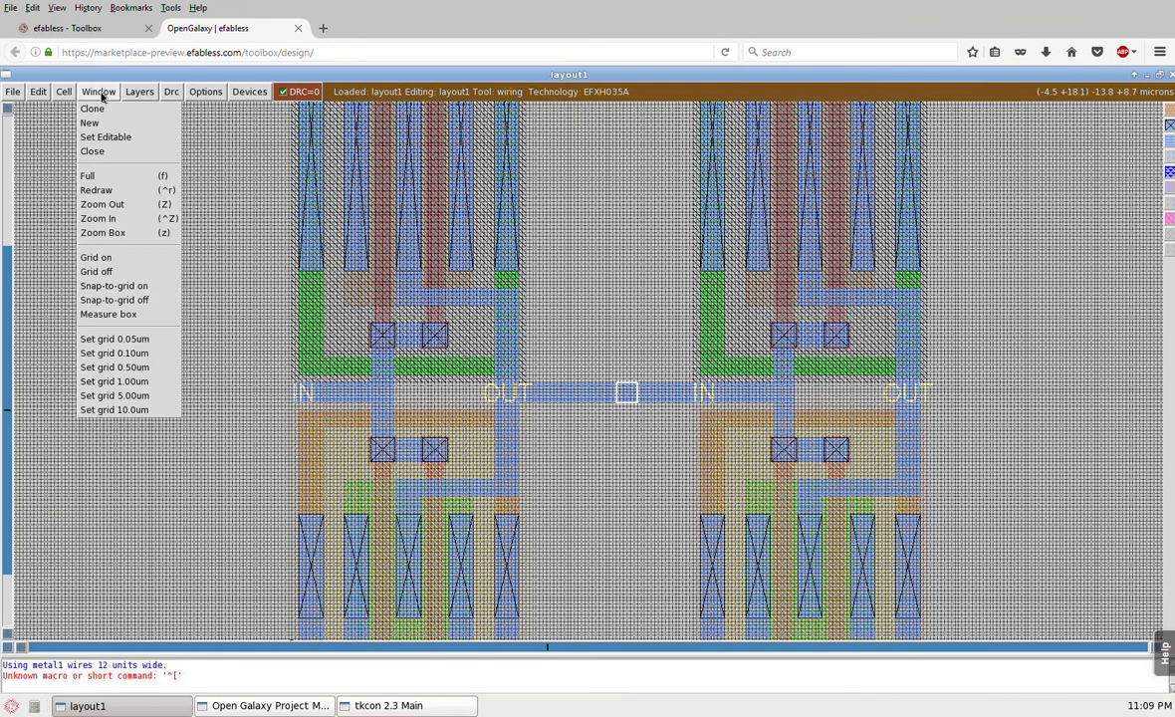
left_click(113, 219)
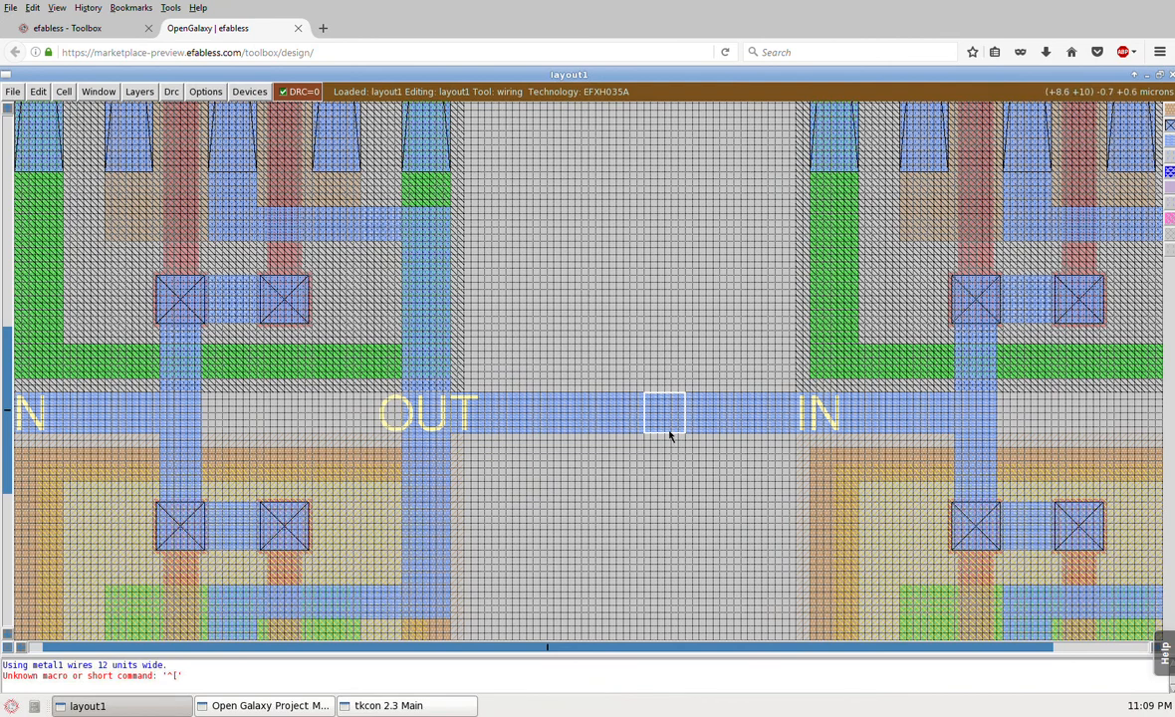
left_click(644, 420)
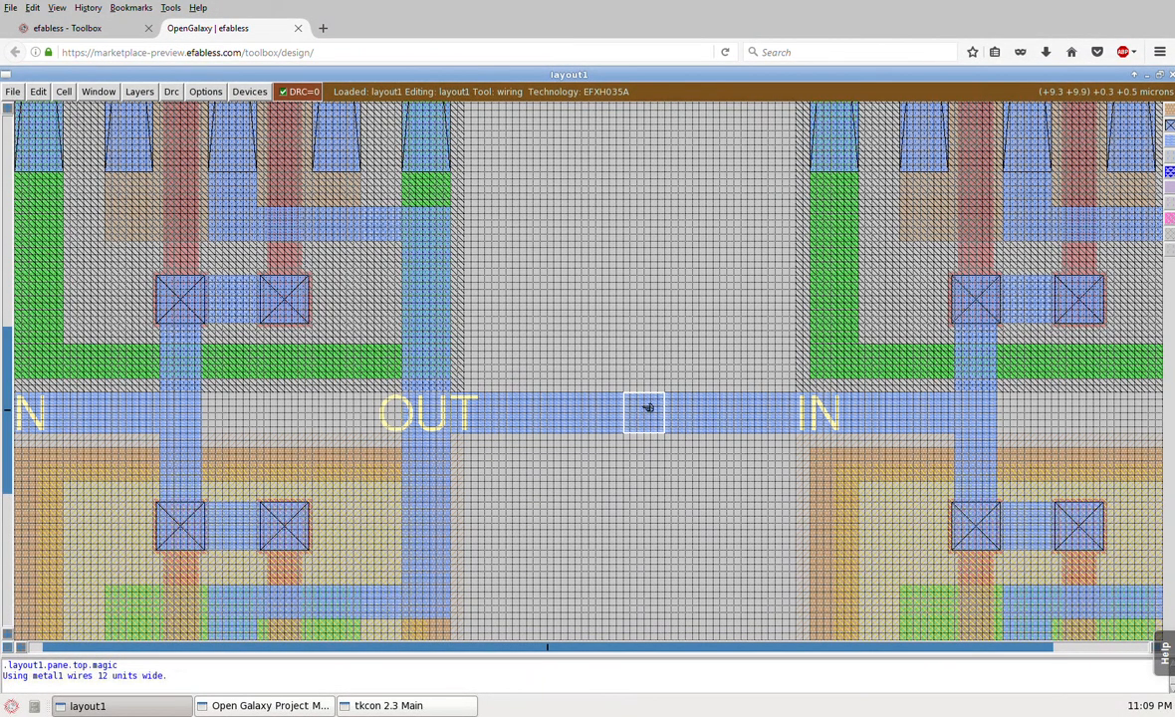
left_click(661, 284)
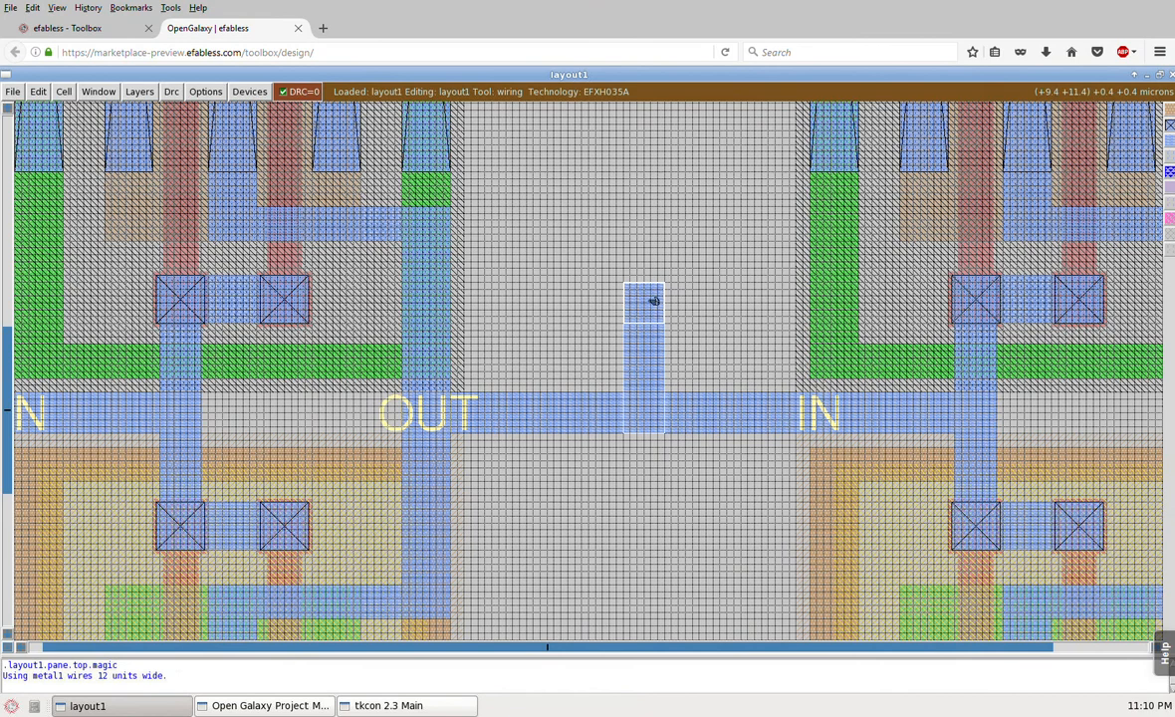
middle_click(649, 309)
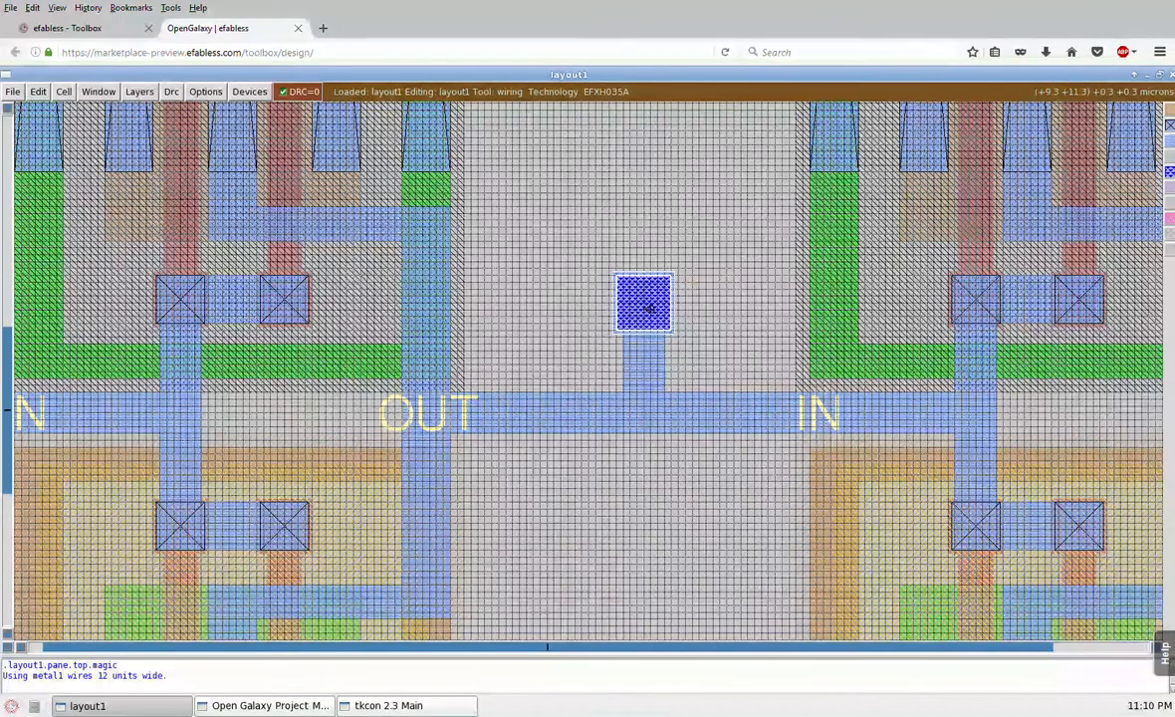
Route metal2 from the via to the right, up and back left, and end it with a via to metal3
left_click(763, 308)
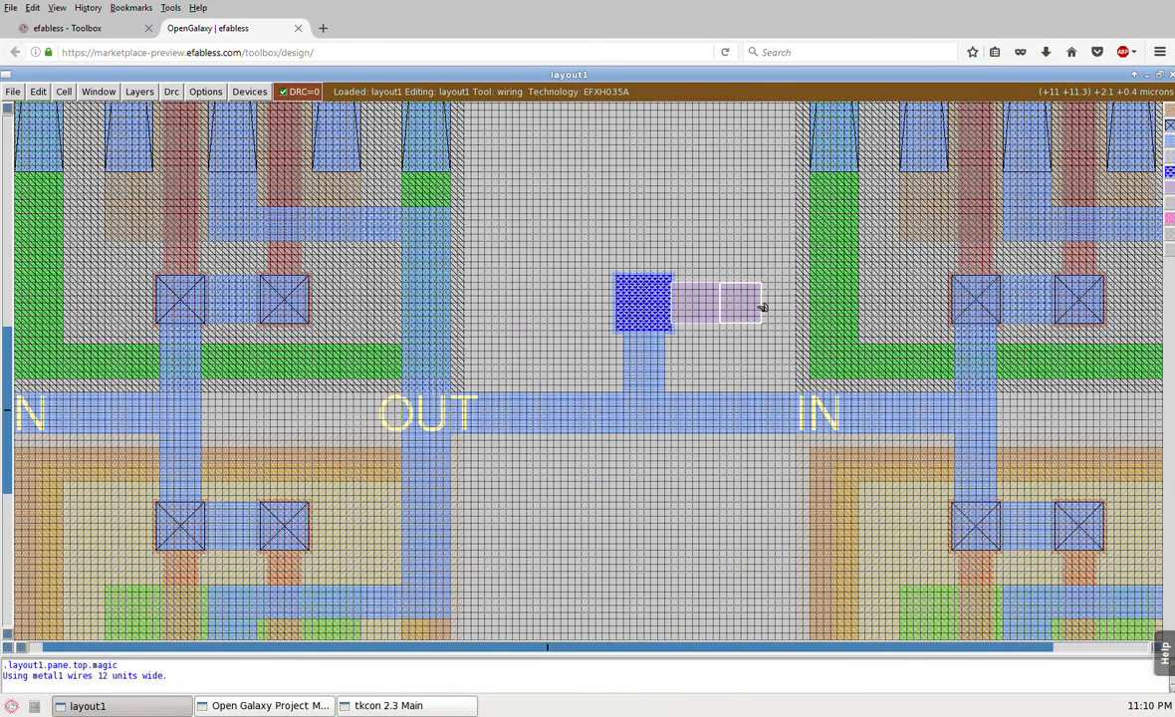
left_click(767, 176)
left_click(620, 177)
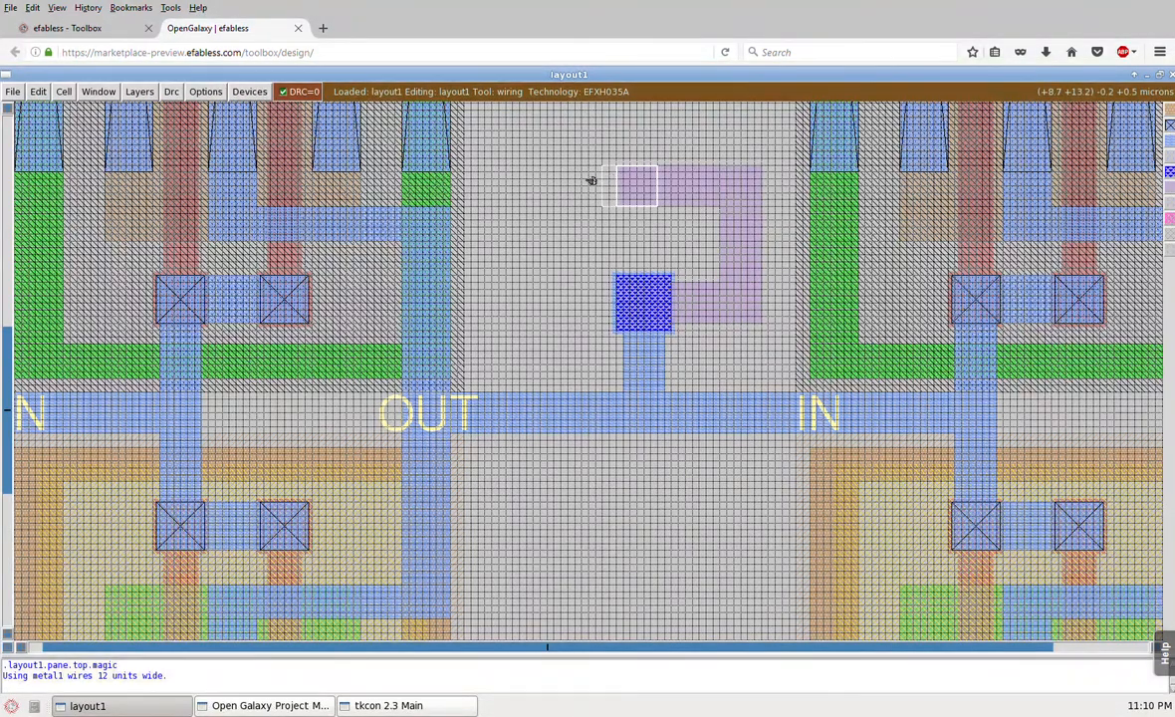
left_click(567, 182)
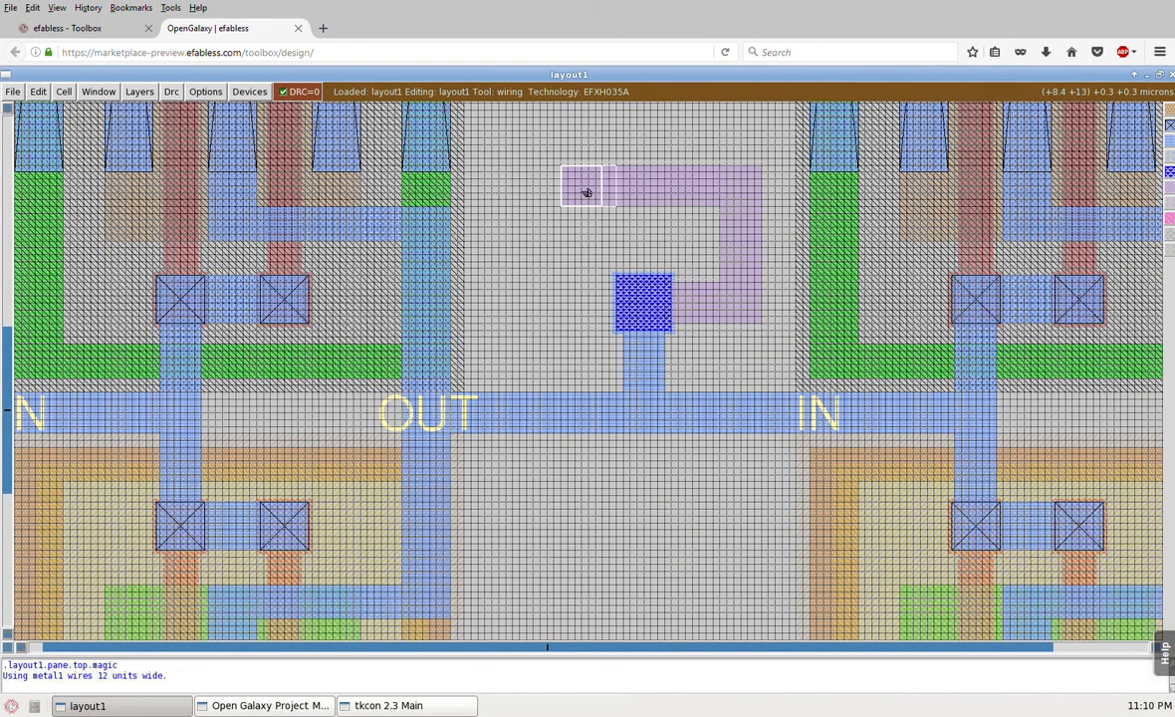
left_click(586, 192)
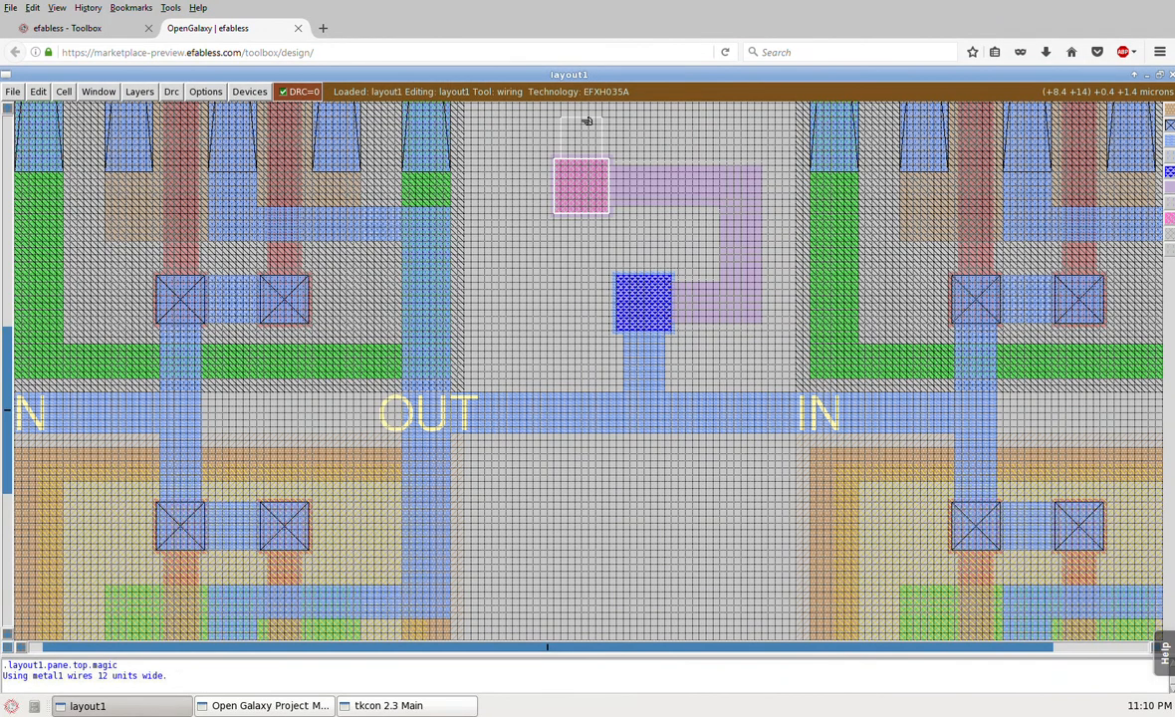
Route metal3 up and across the second inverter to its right side, and place a via down to metal2 there
key("shift+z")
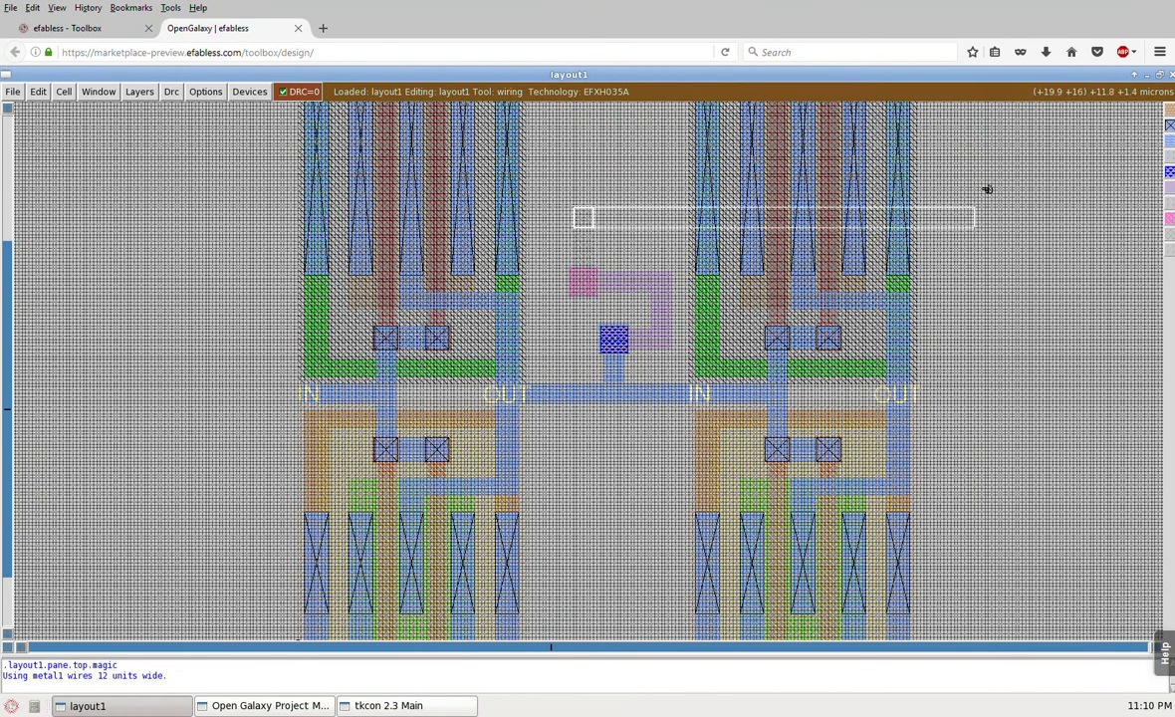
left_click(1005, 218)
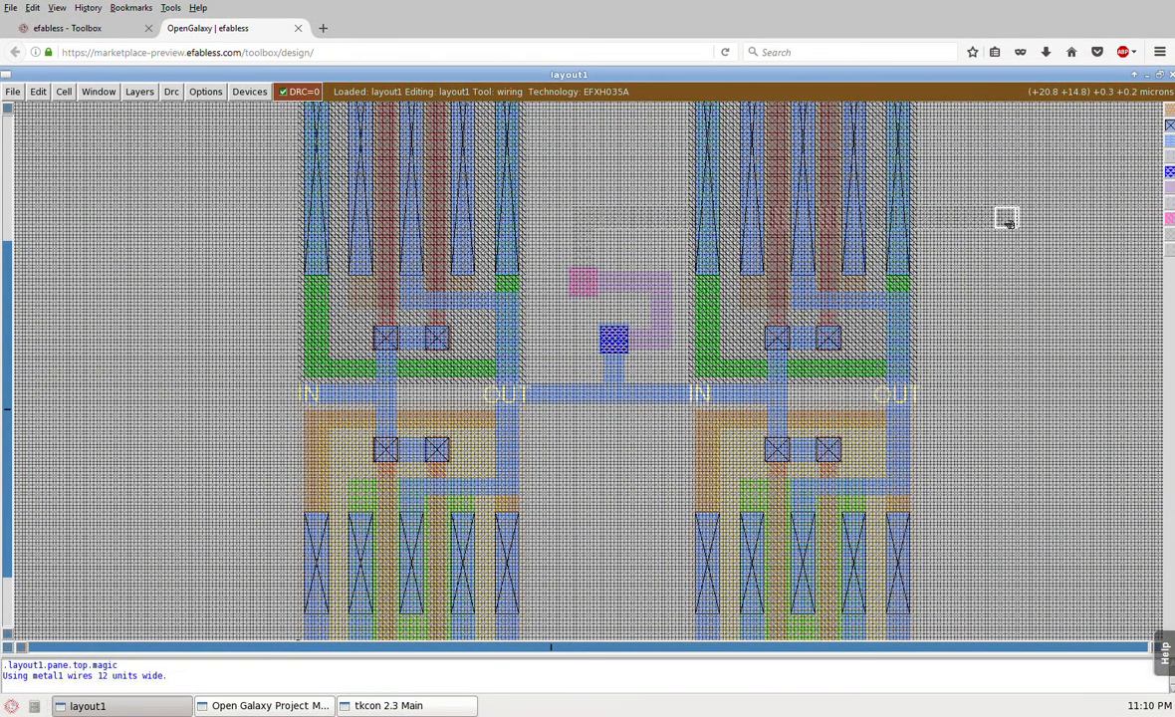
right_click(1020, 224, "shift")
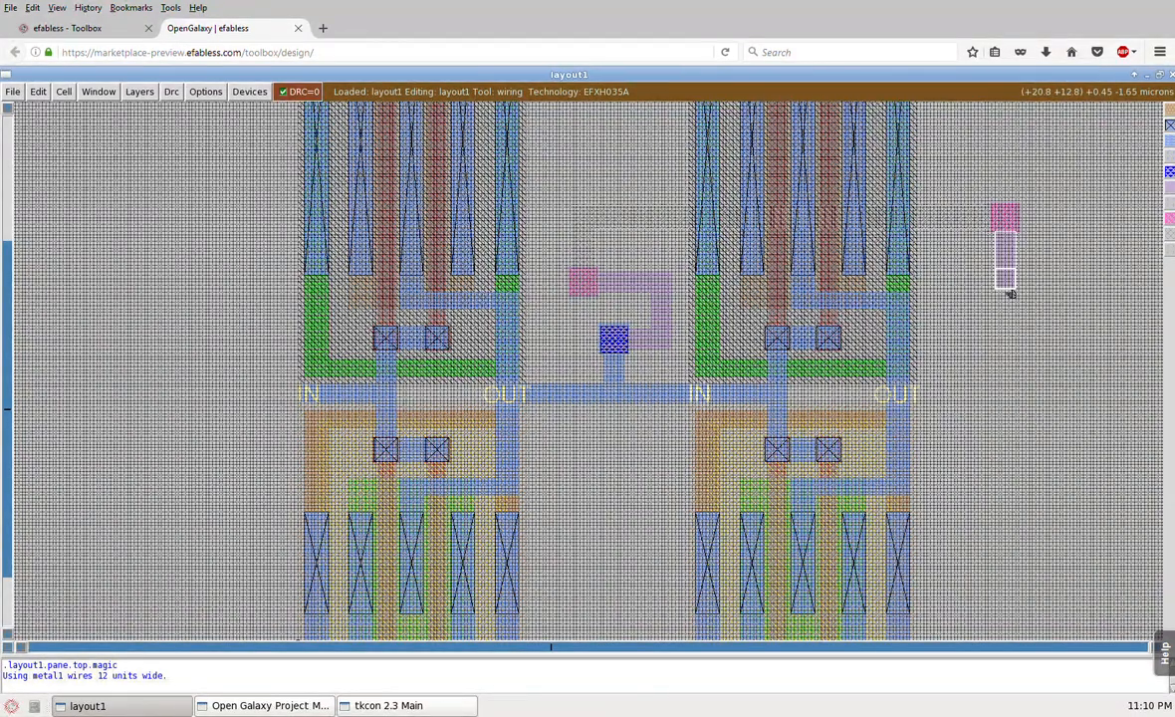
Run metal2 down from the via, drop to metal1 with another via, and continue metal1 left and down beside the second inverter
left_click(1004, 333)
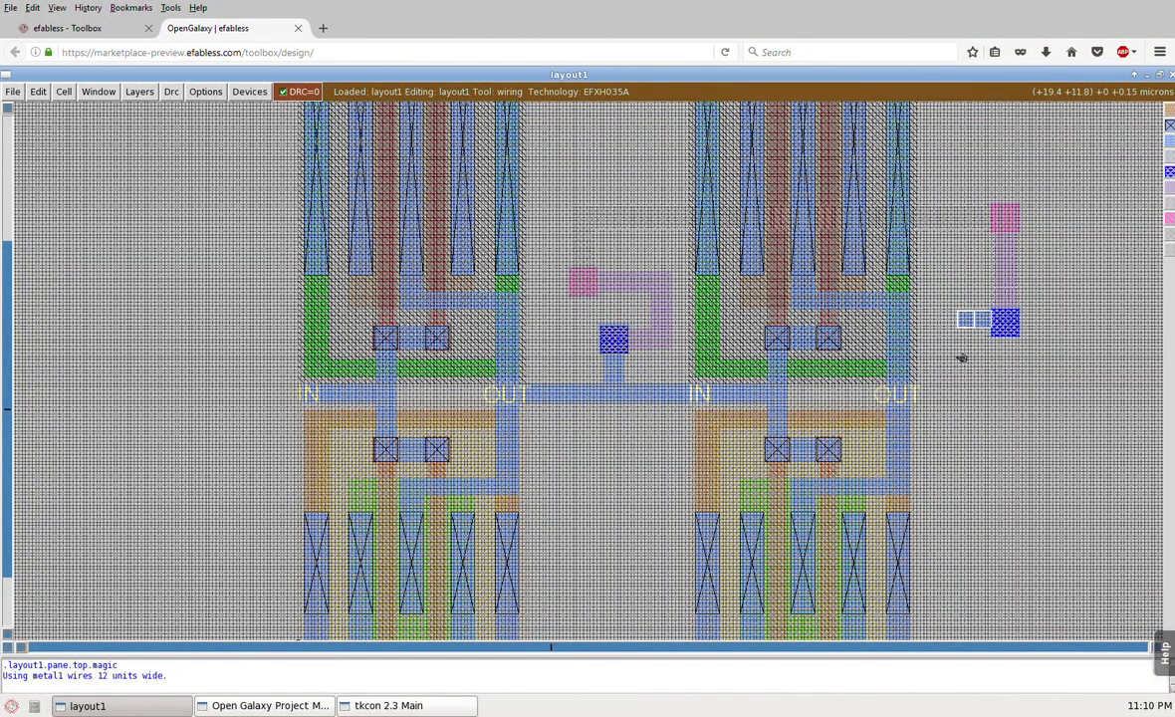
right_click(961, 414)
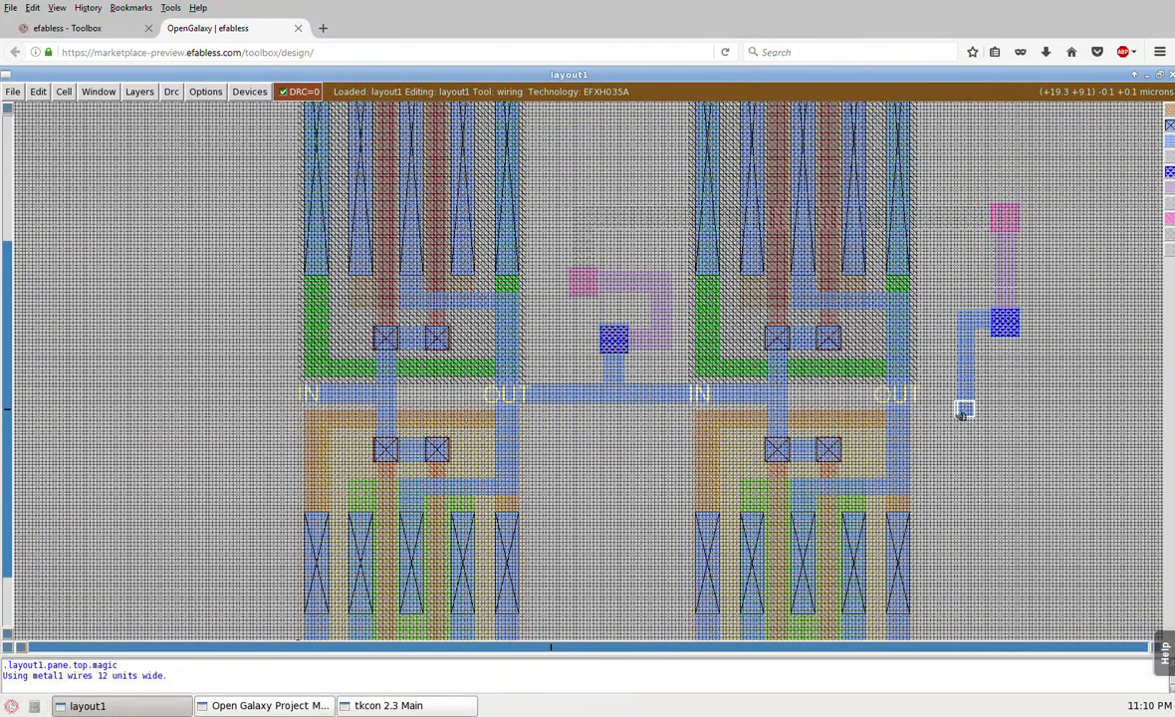
key("Escape")
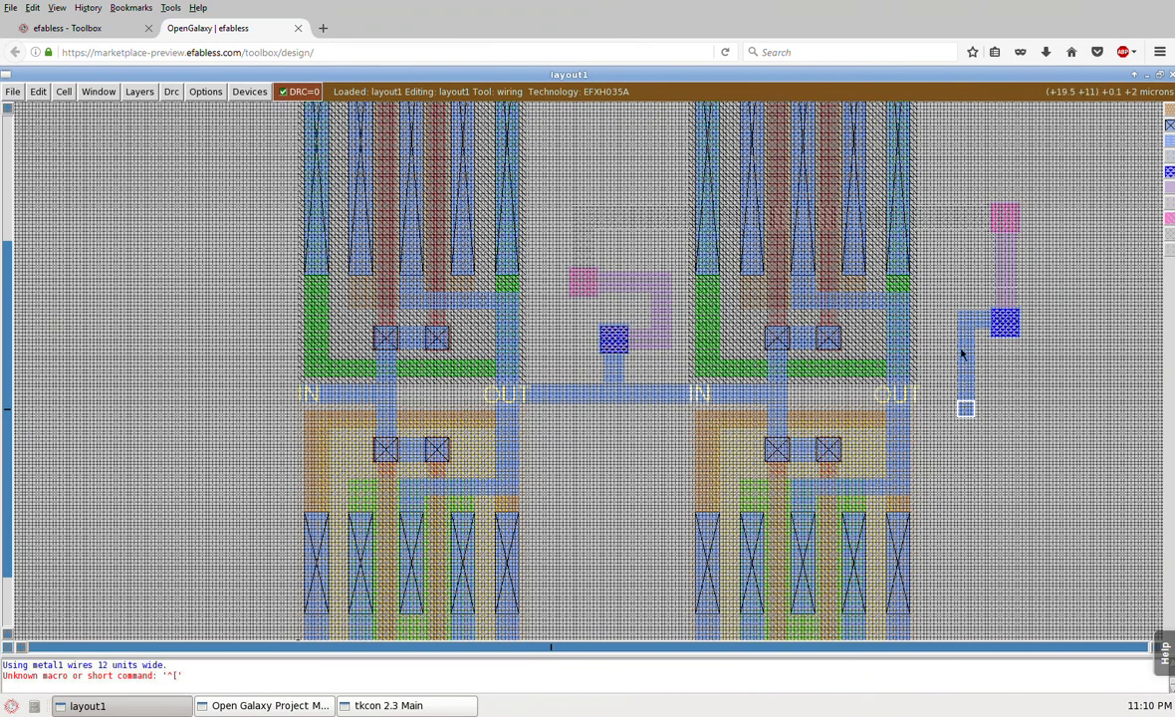
Select the entire net connected to the new multi-layer wire to check its connectivity
key("s")
key("s")
key("s")
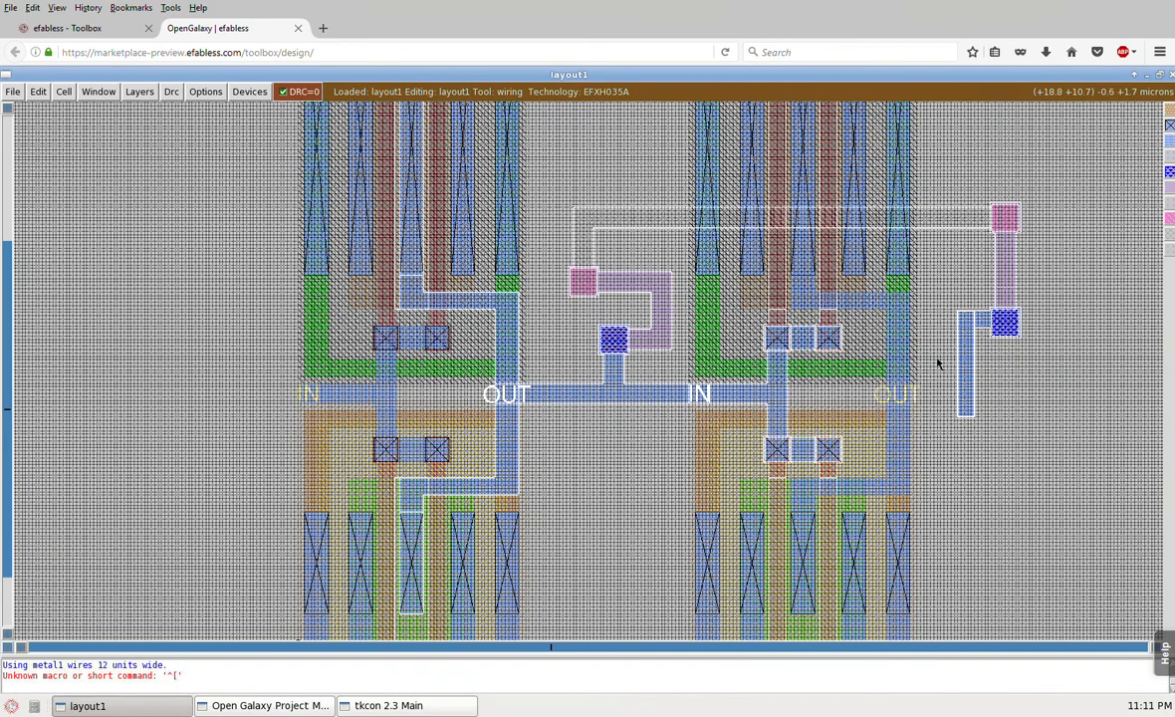
Switch to the box tool and draw a box about 3.8 by 6.9 microns around the vias beside the second inverter for a close-up
key("space")
key("space")
key("space")
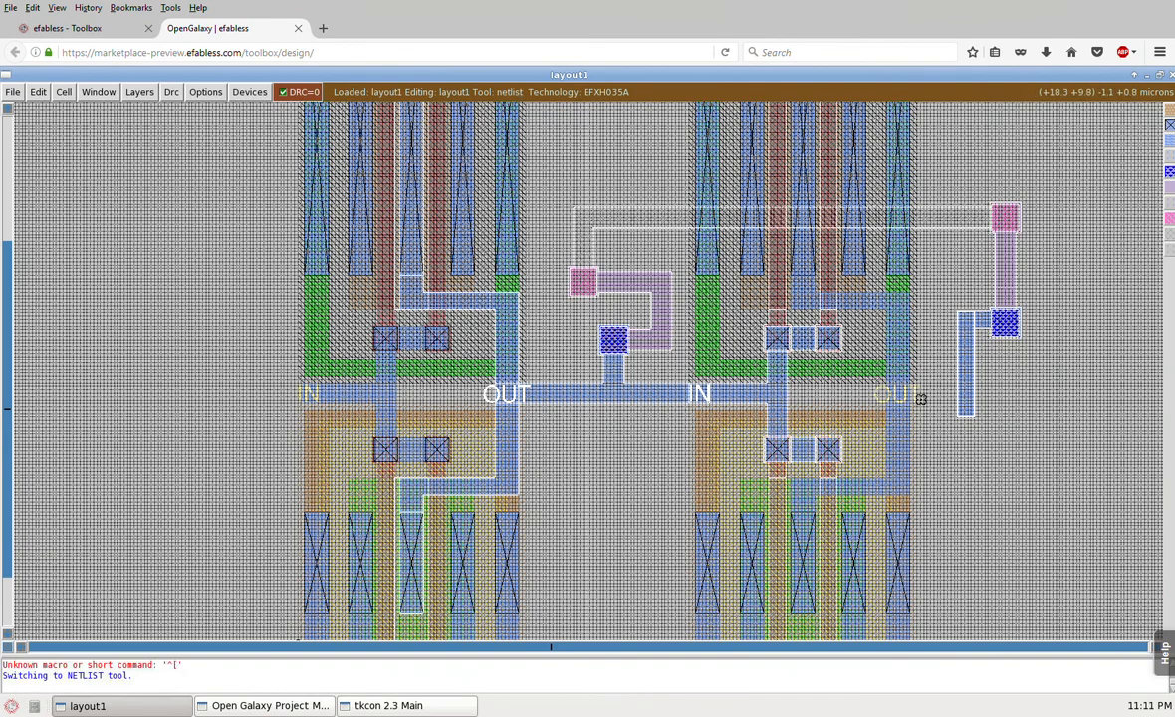
right_click(1055, 183)
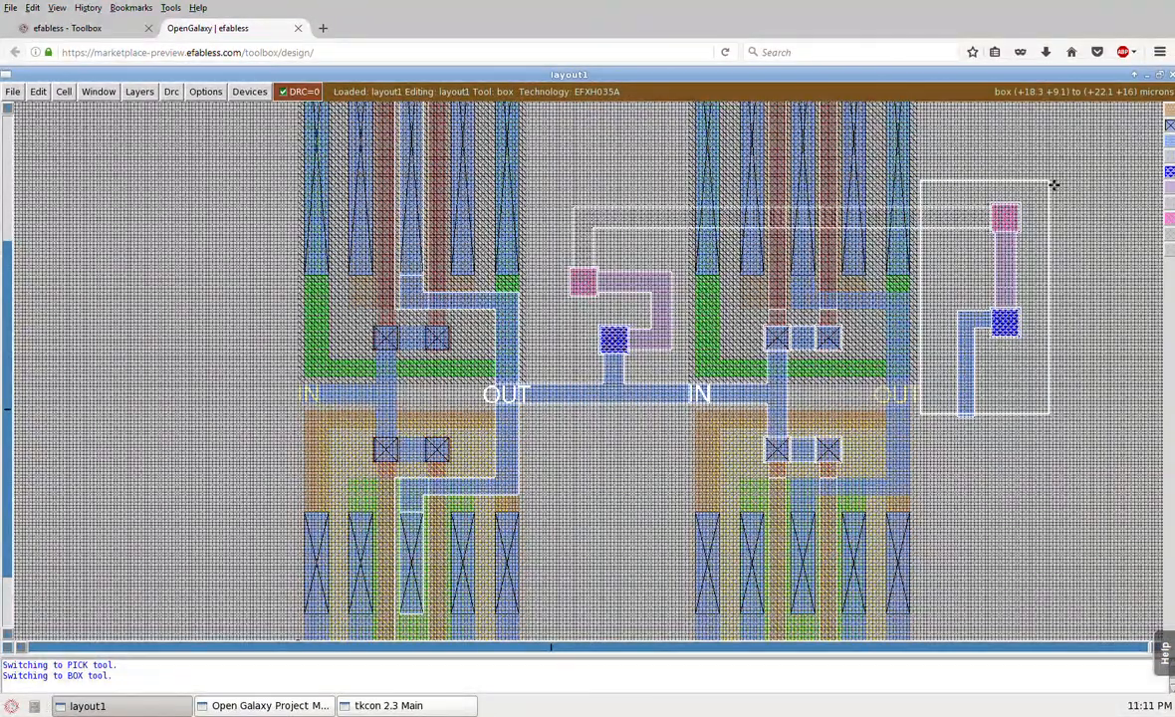
key("z")
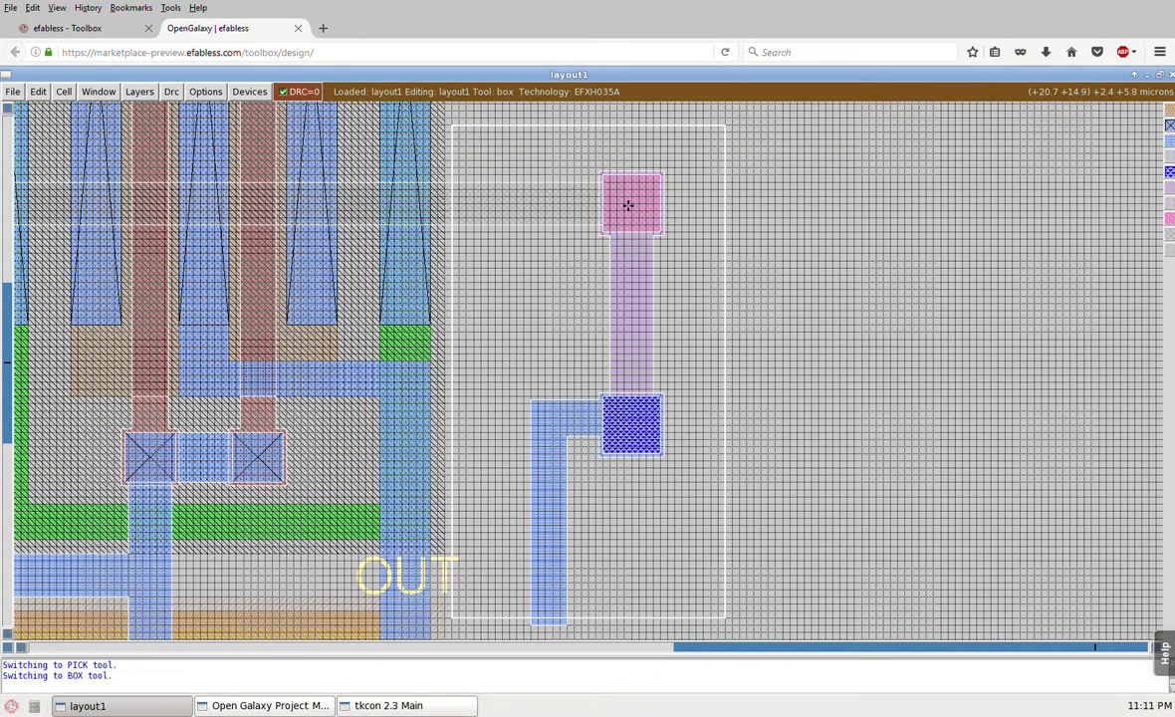
Enlarge the upper via beside the second inverter by painting via2 over a box about 2.7 by 1.4 microns from its lower-left corner
key("s")
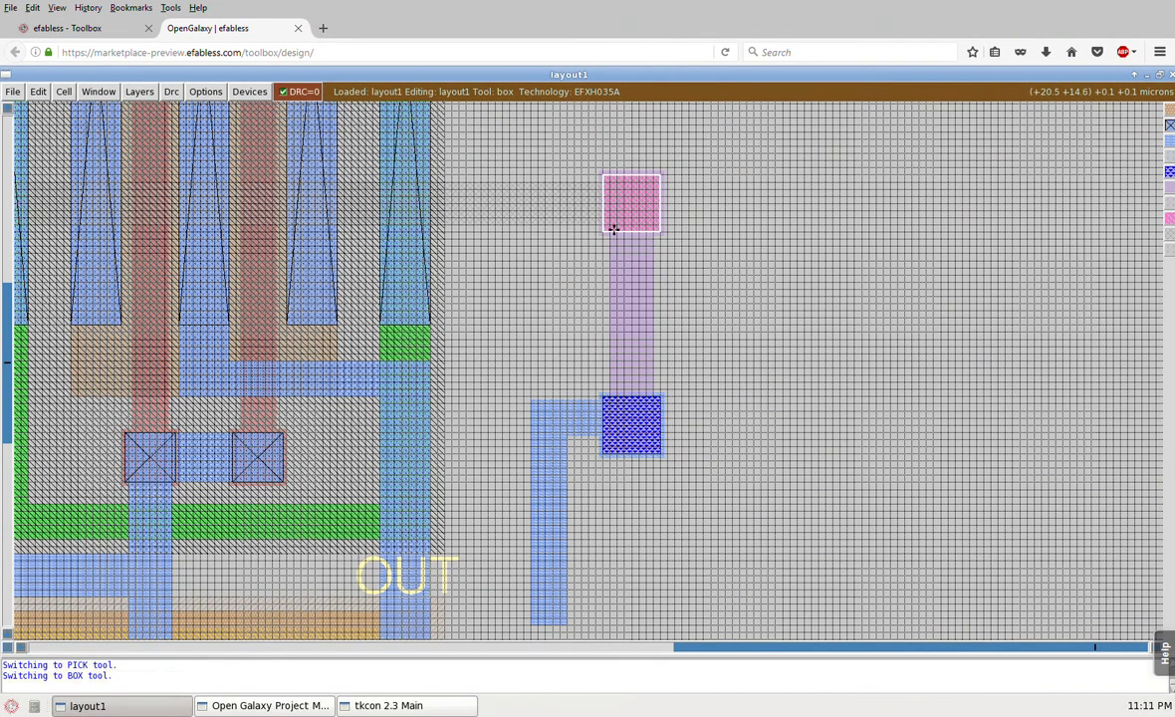
left_click(619, 220)
right_click(649, 187)
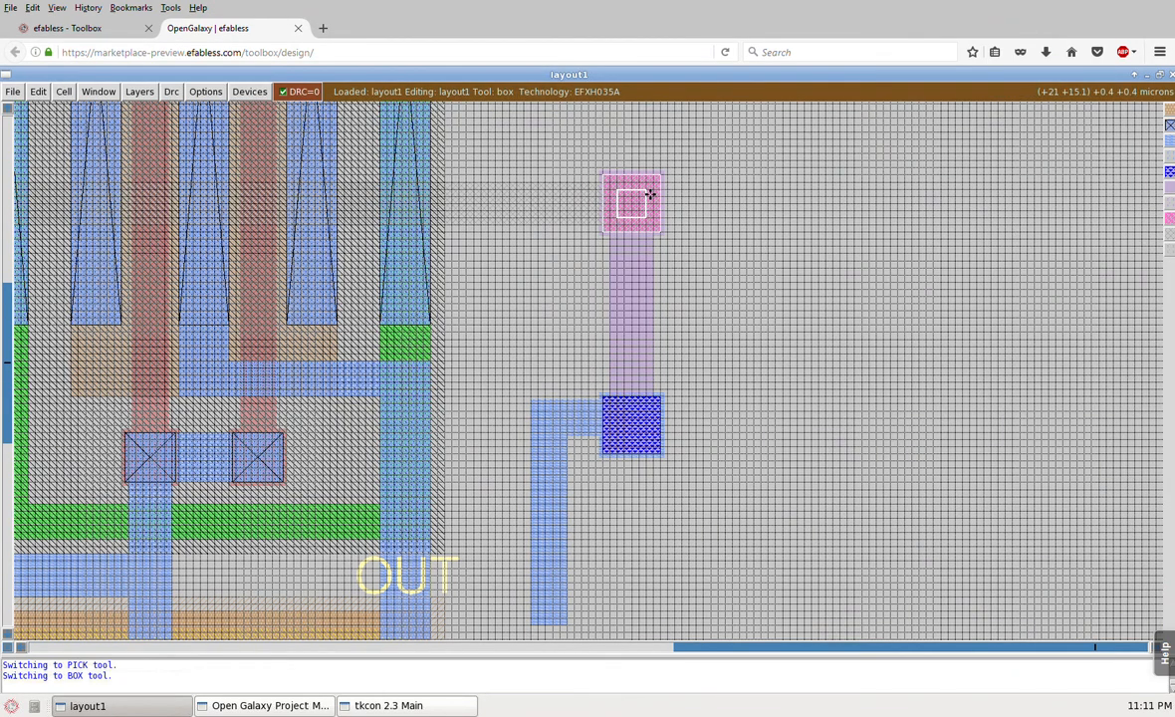
left_click(602, 231)
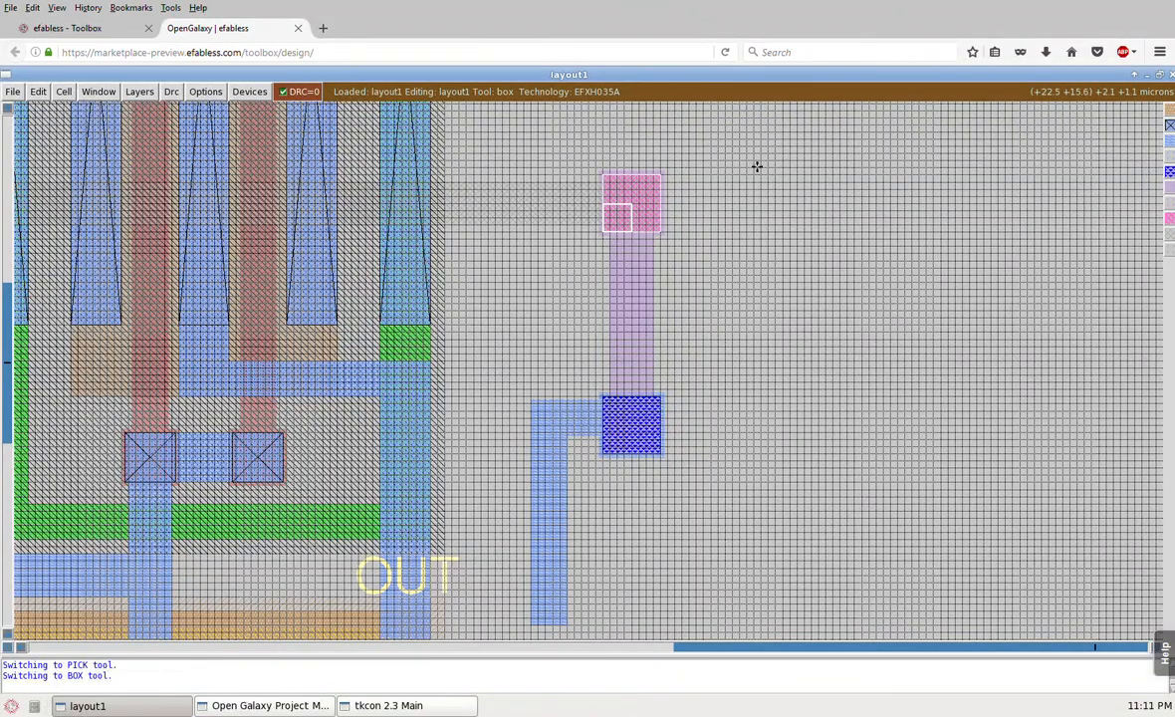
key("shift+z")
right_click(692, 261)
key("z")
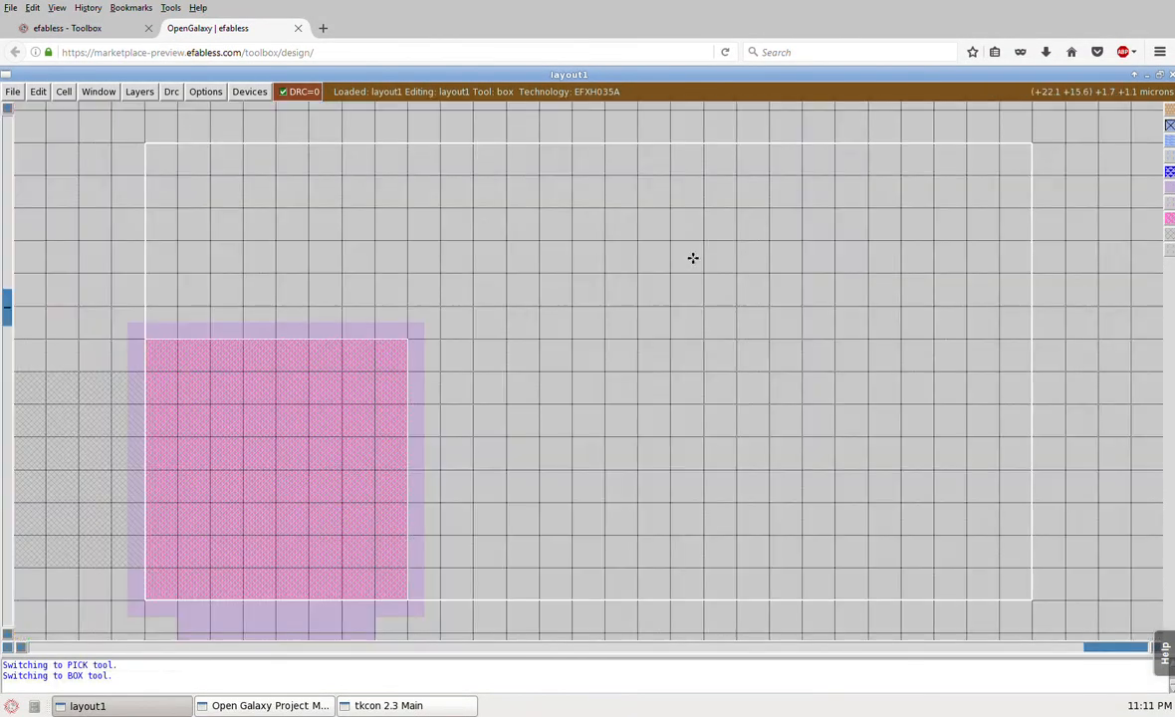
key("shift+z")
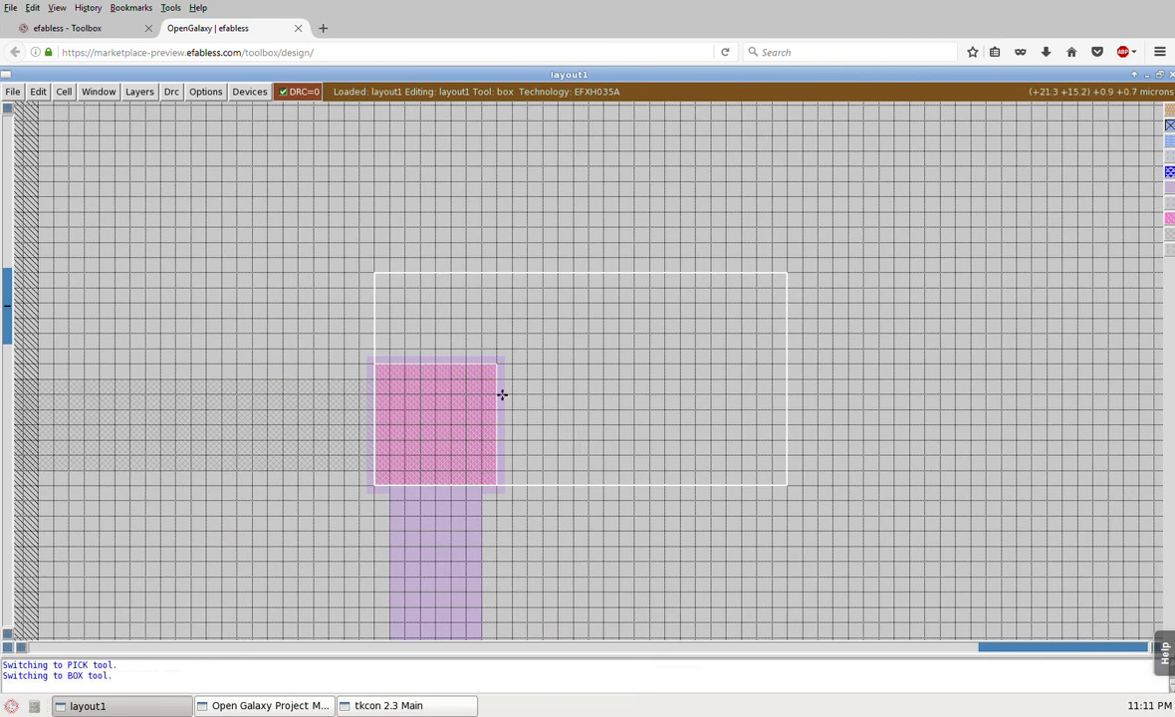
middle_click(457, 414)
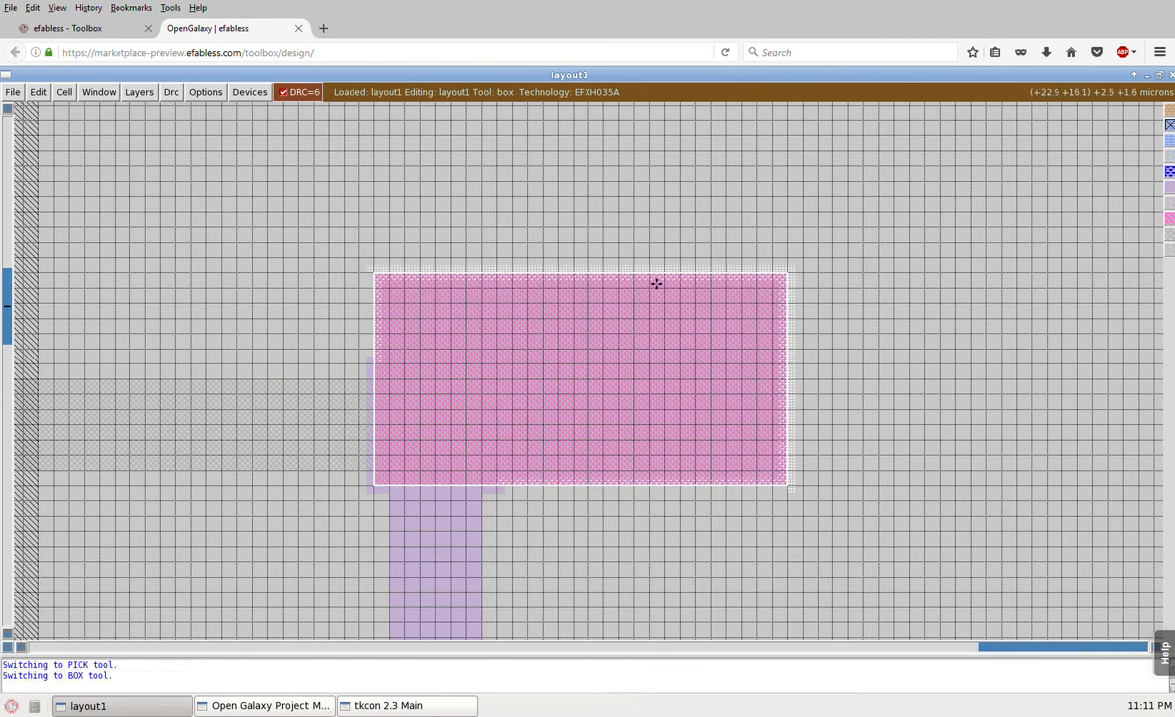
Draw a box about 0.7 by 0.5 microns over the enlarged via's top edge and query the design rule violated there
left_click(407, 454)
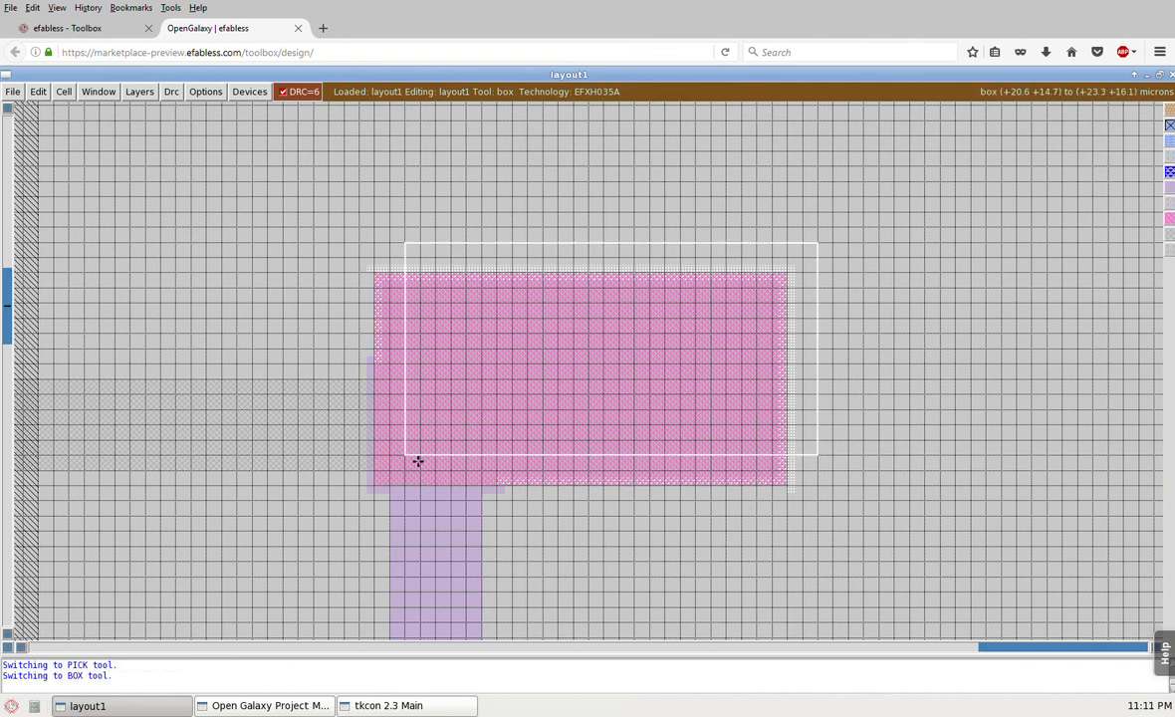
right_click(465, 394)
left_click_drag(413, 363, 719, 431)
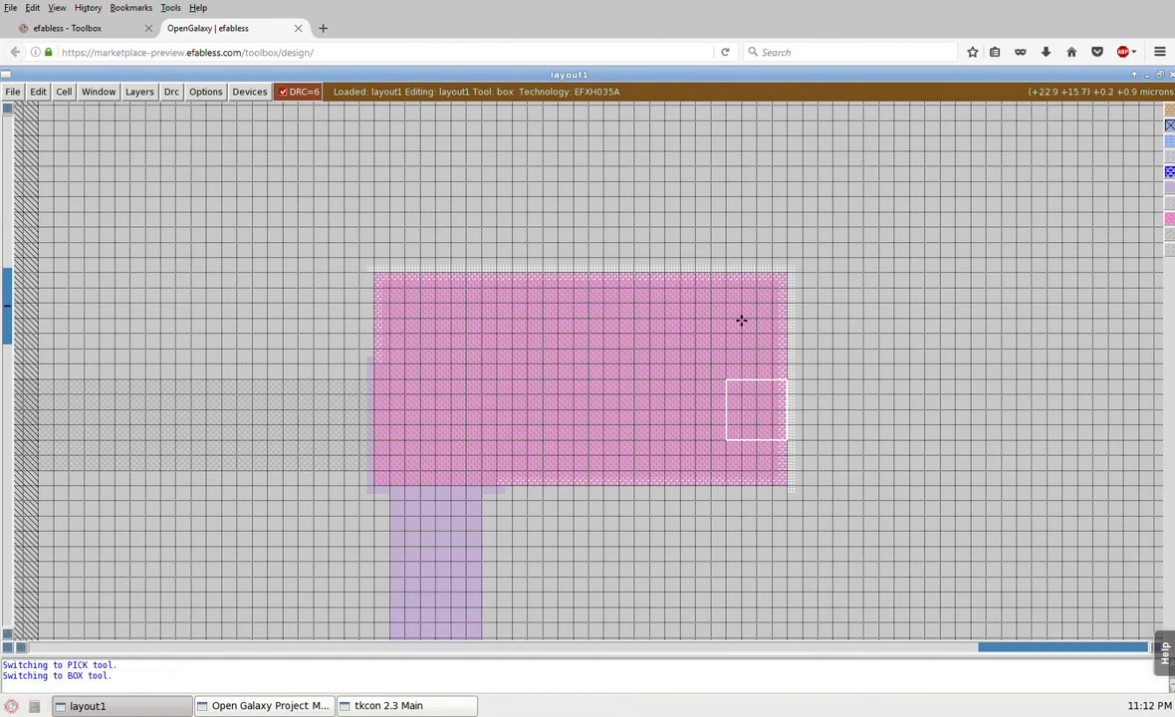
left_click(407, 319)
right_click(514, 245)
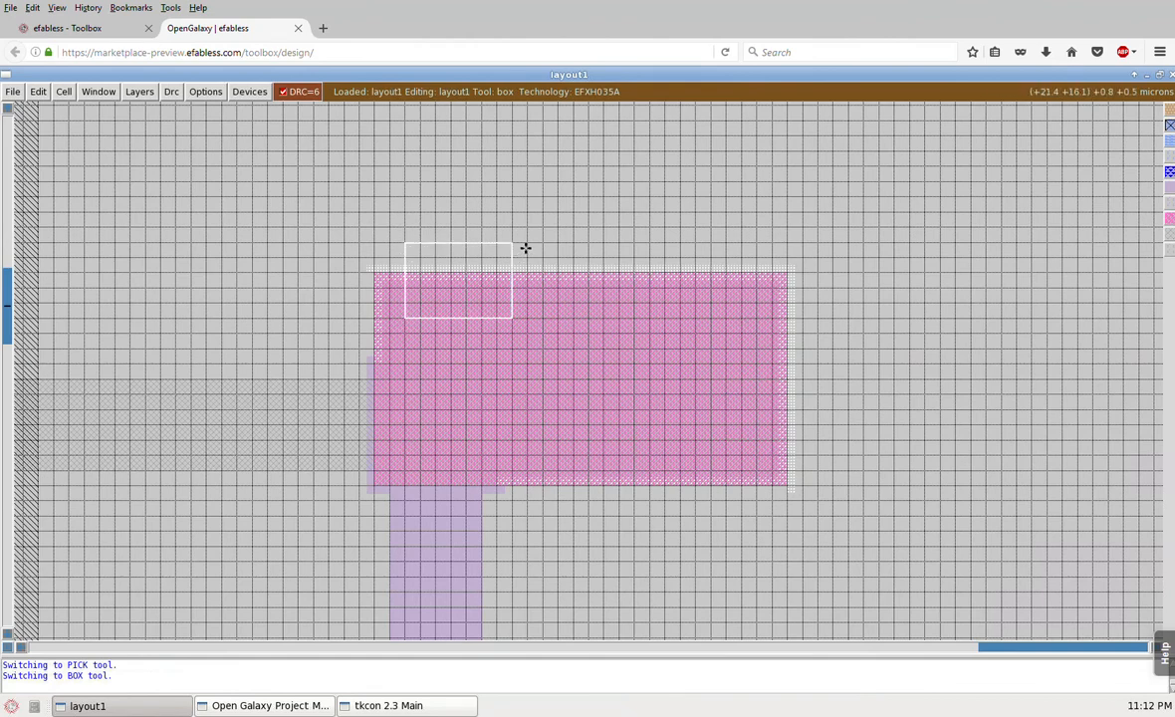
key("y")
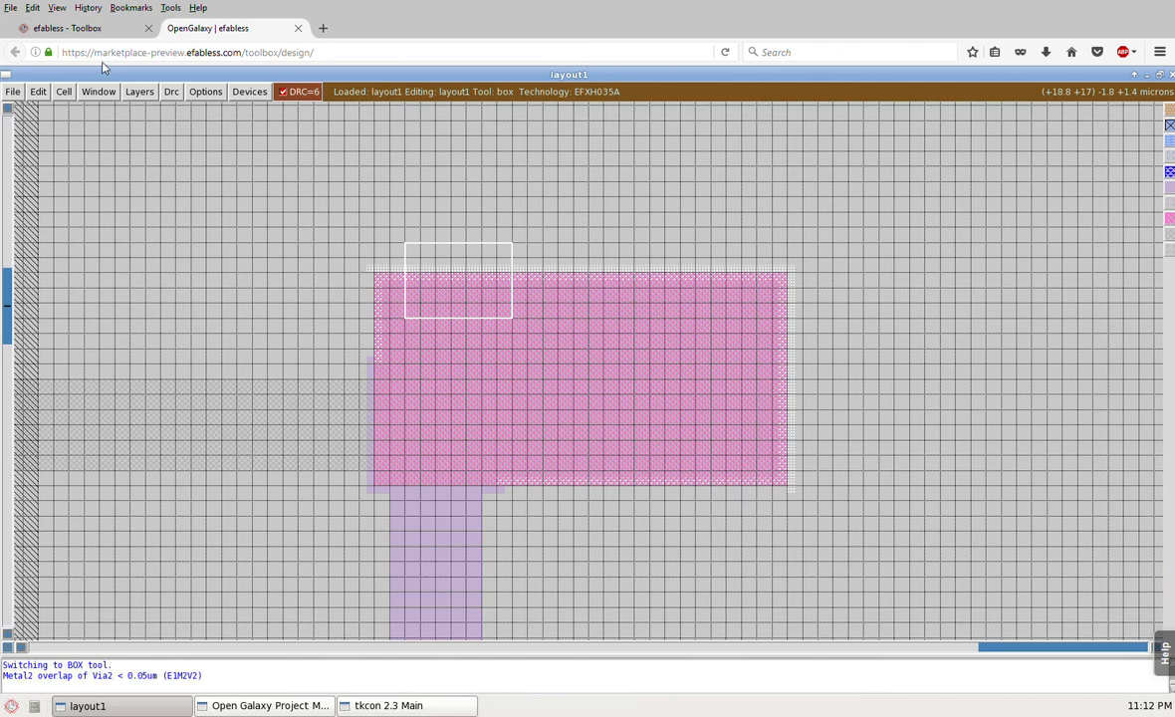
Set the grid to 0.05 um and paint metal2 over a box extending 0.05 microns beyond the enlarged via on all sides
left_click(94, 92)
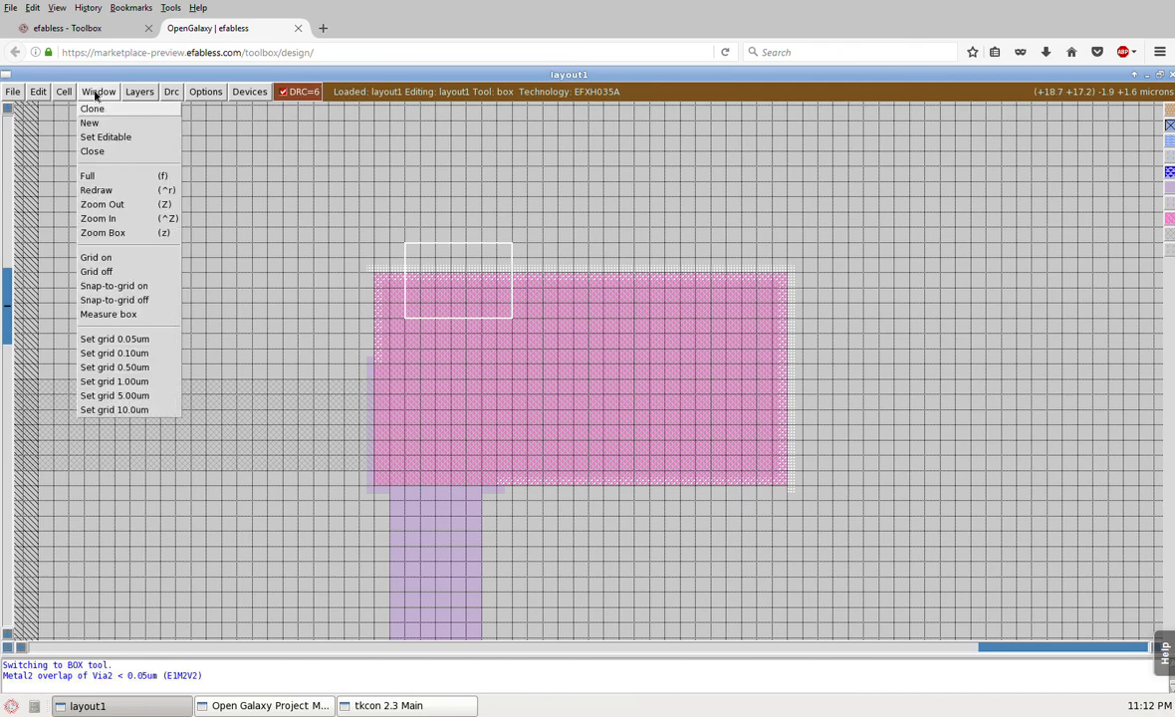
left_click(137, 339)
left_click(369, 494)
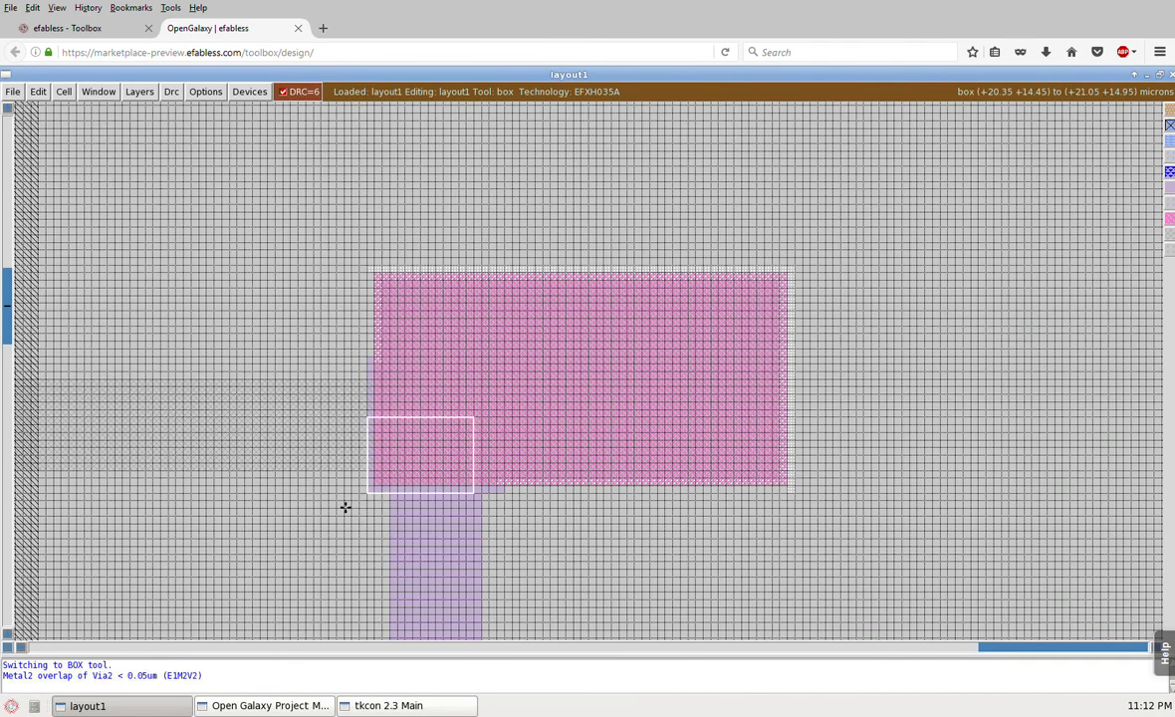
right_click(795, 267)
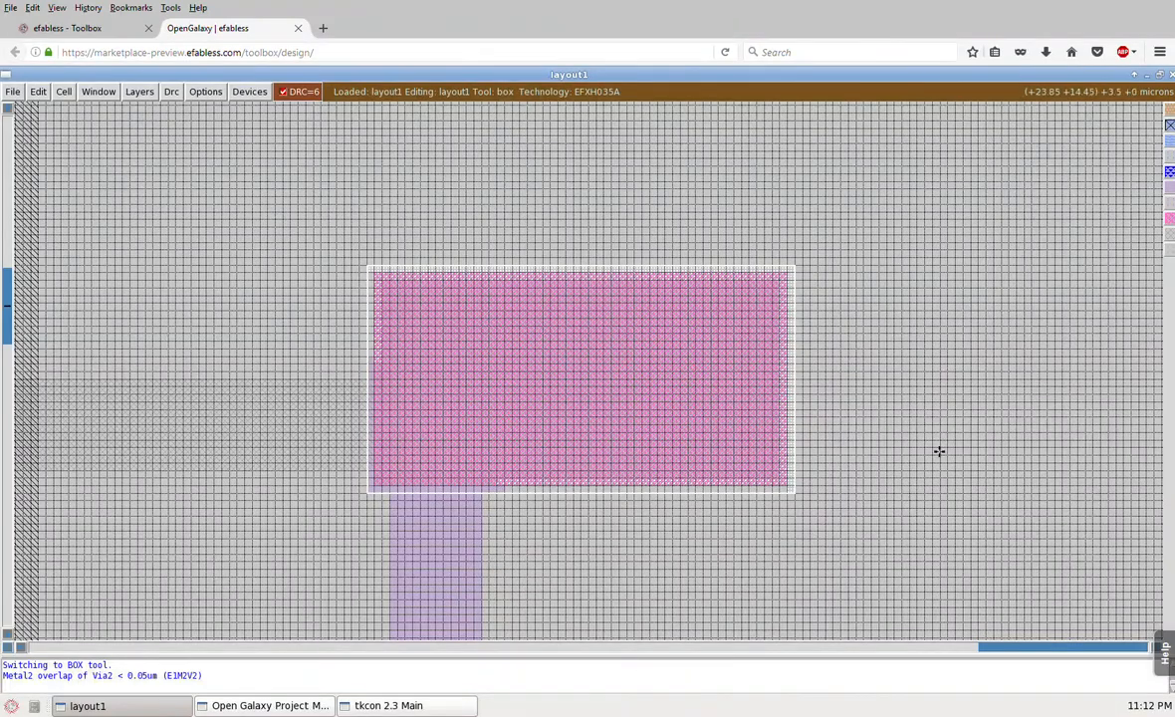
middle_click(1158, 198)
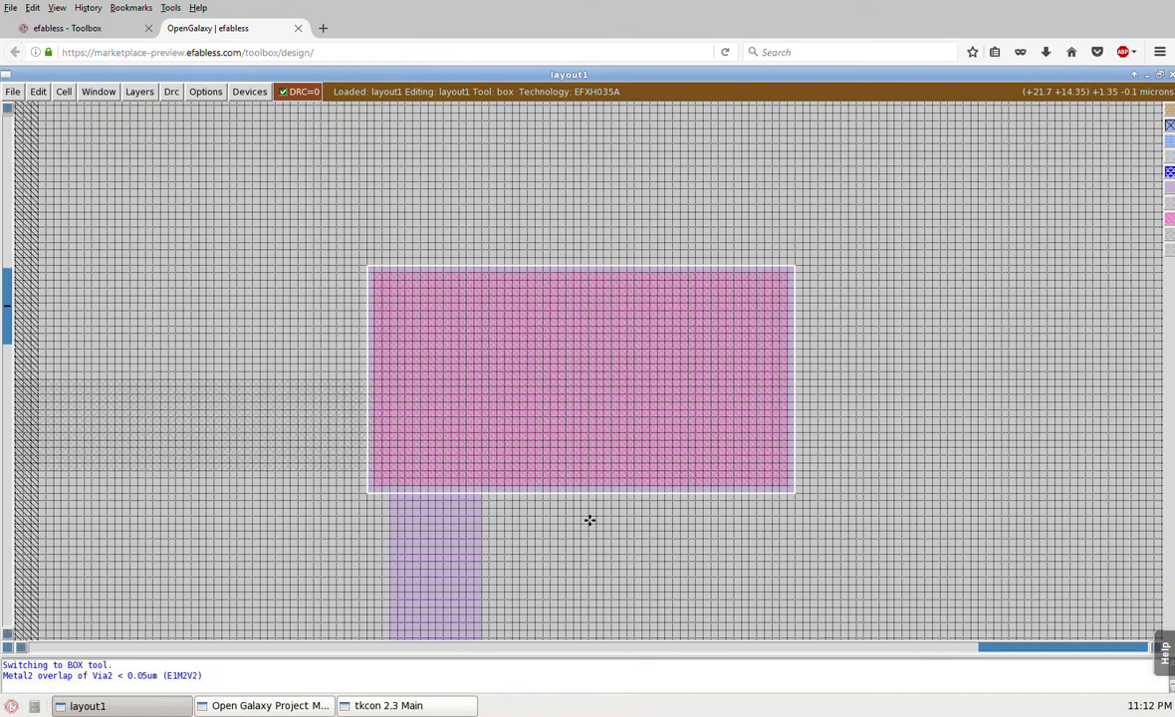
Select the area in a box about 0.35 by 0.35 microns inside the enlarged via and enlarge the console to read its layers
left_click(460, 444)
right_click(492, 382)
right_click(514, 387)
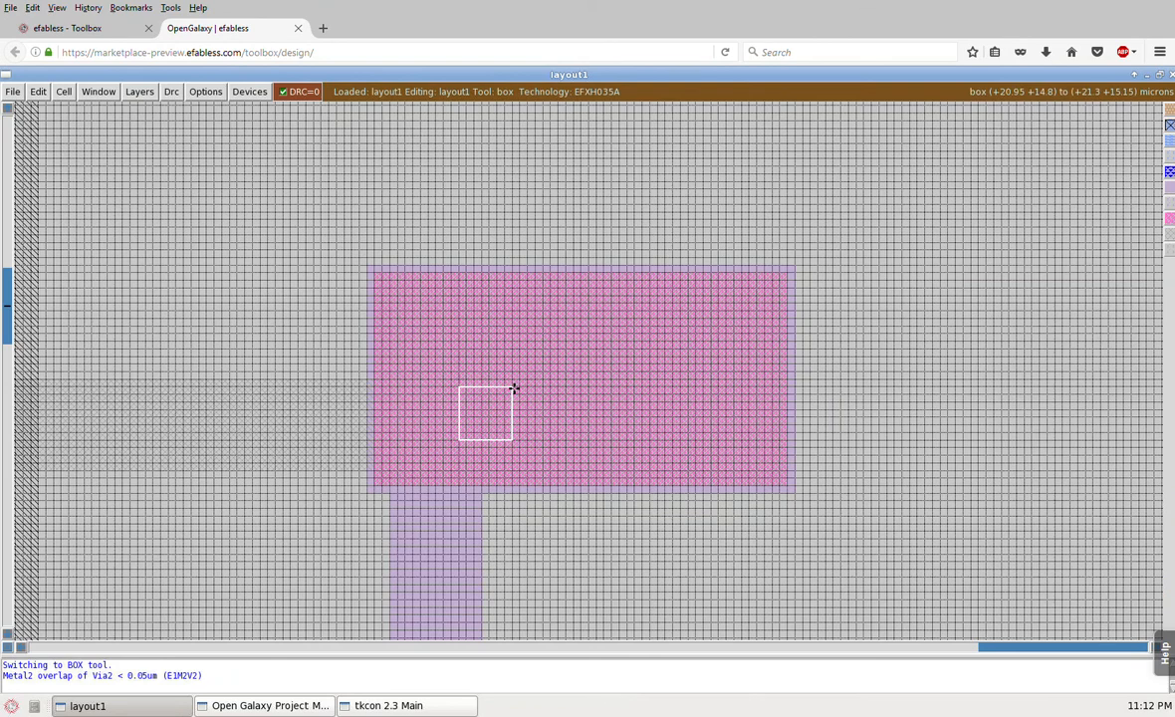
key("a")
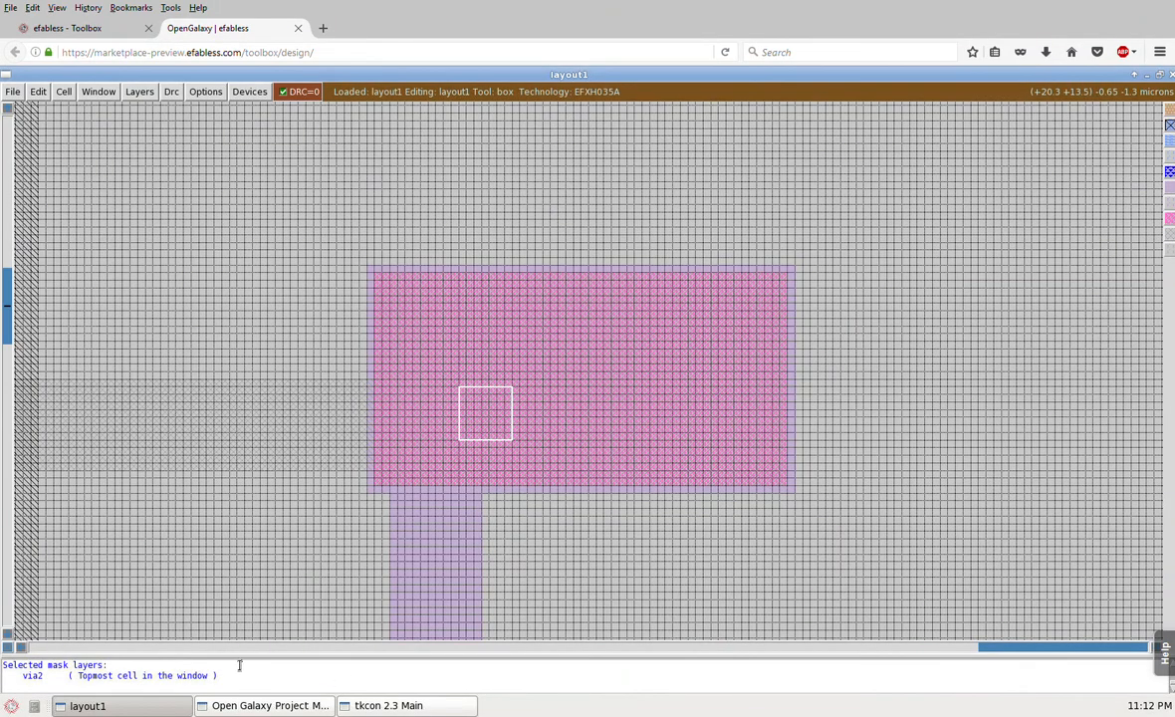
left_click_drag(242, 662, 249, 611)
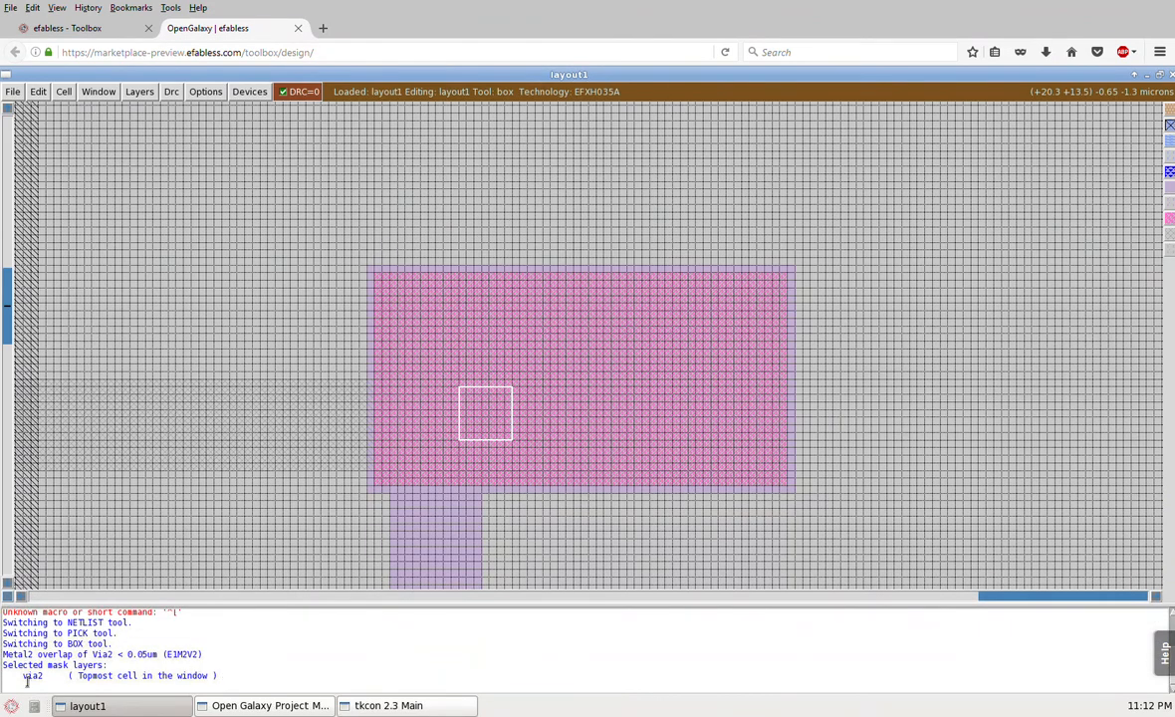
scroll(432, 453, "down", 1)
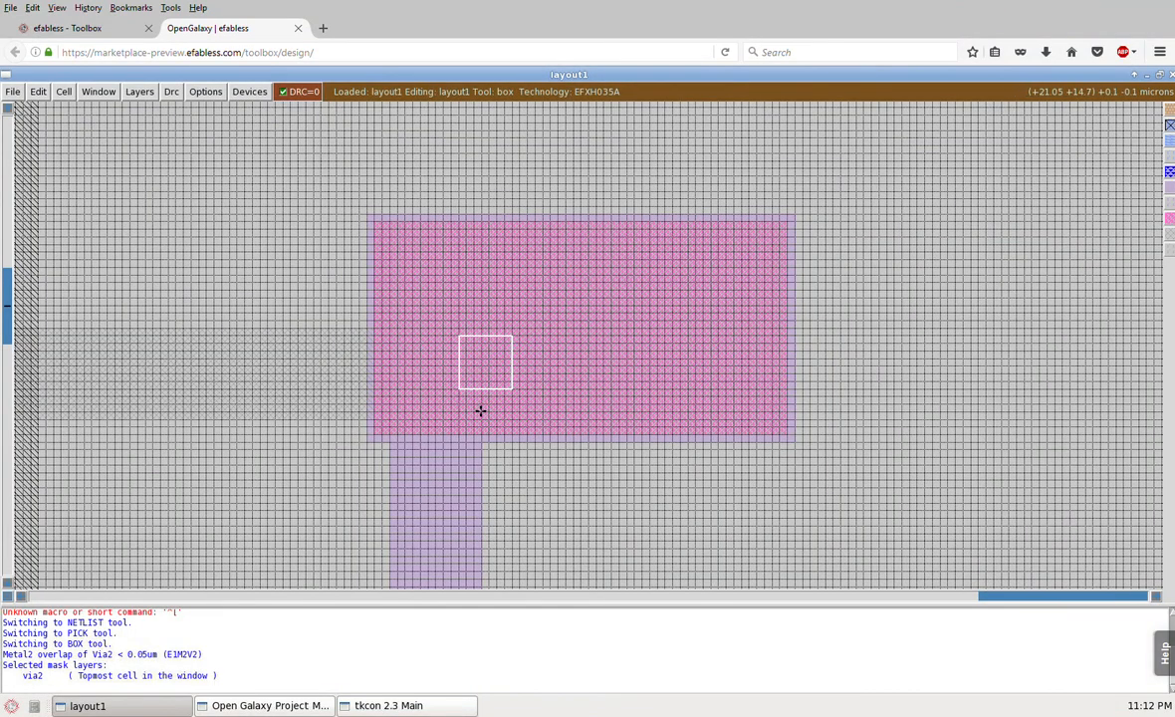
Select the area in a box about 0.4 by 0.55 microns on the second inverter's first PMOS gate to list its mask layers
key("shift+z")
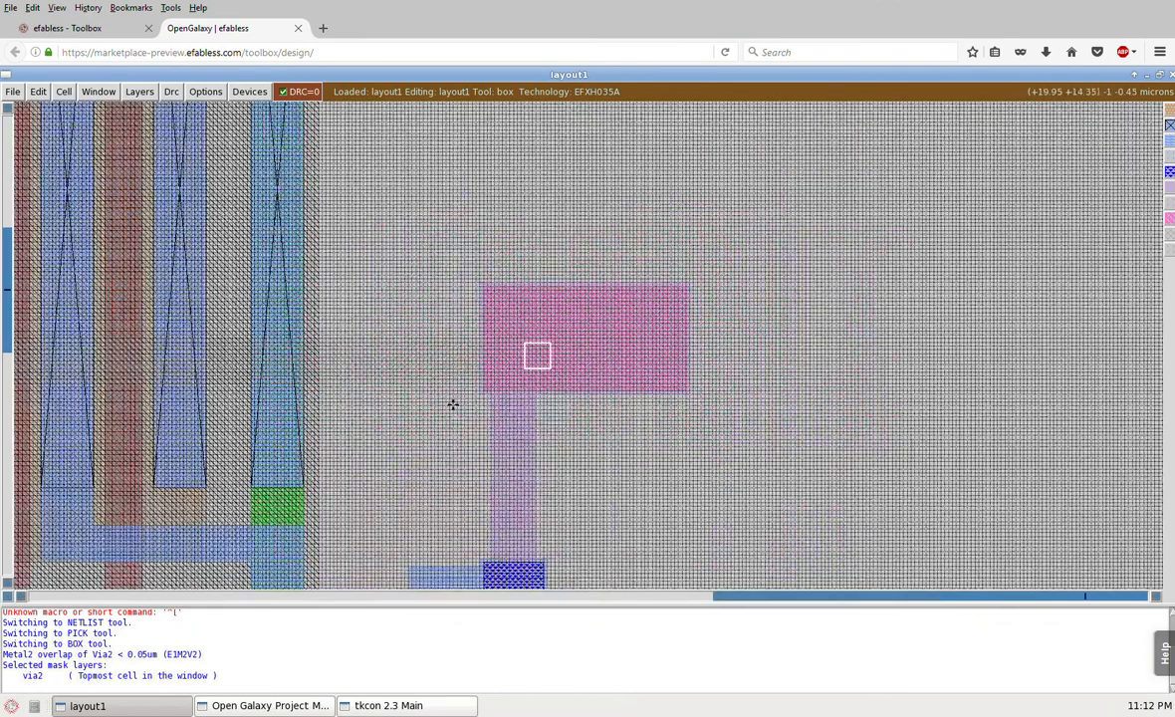
key("shift+z")
left_click(237, 466)
right_click(483, 240)
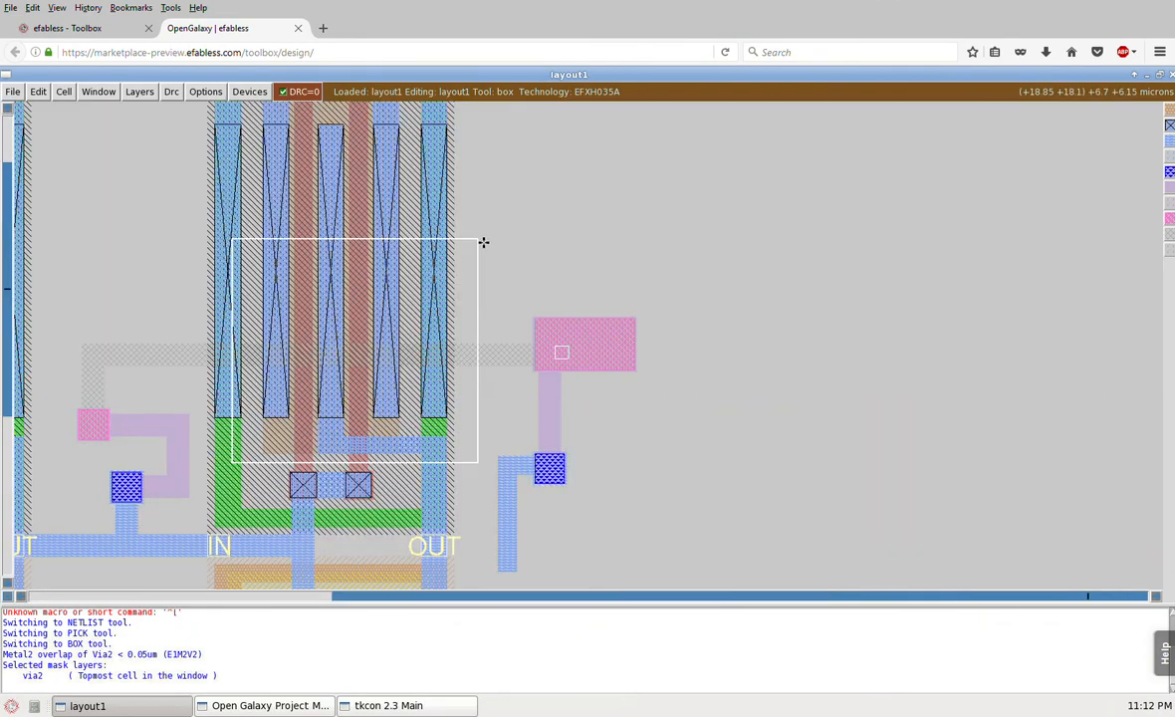
key("z")
left_click(470, 295)
right_click(499, 257)
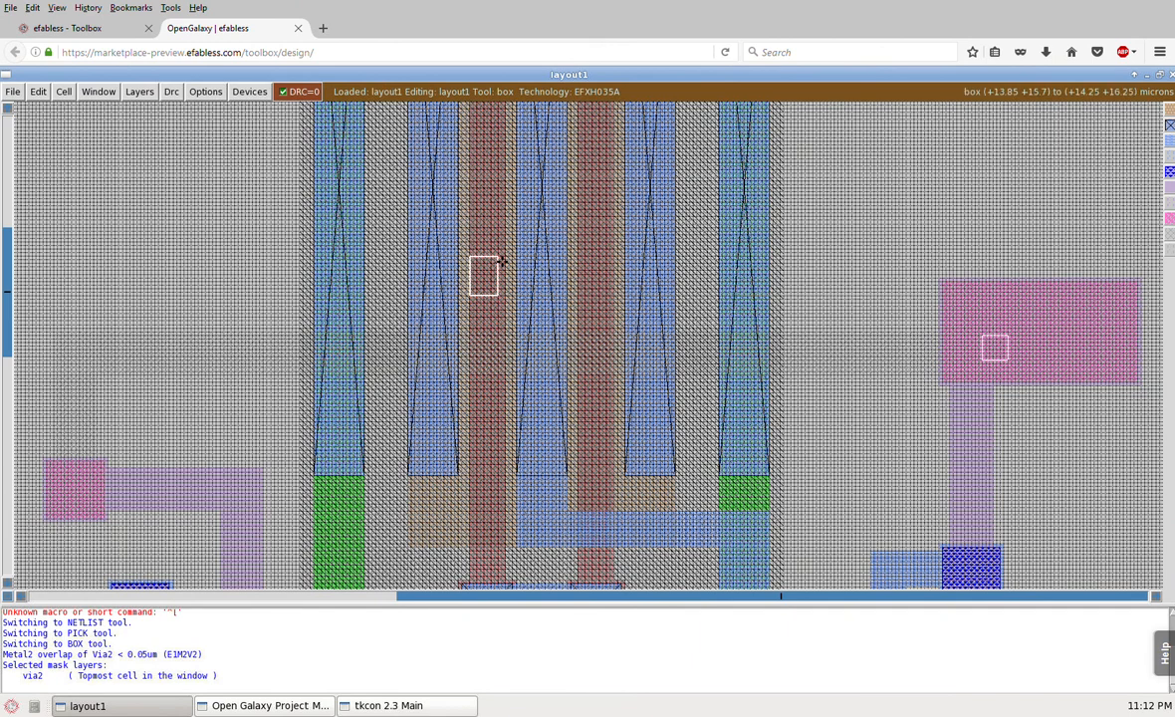
key("a")
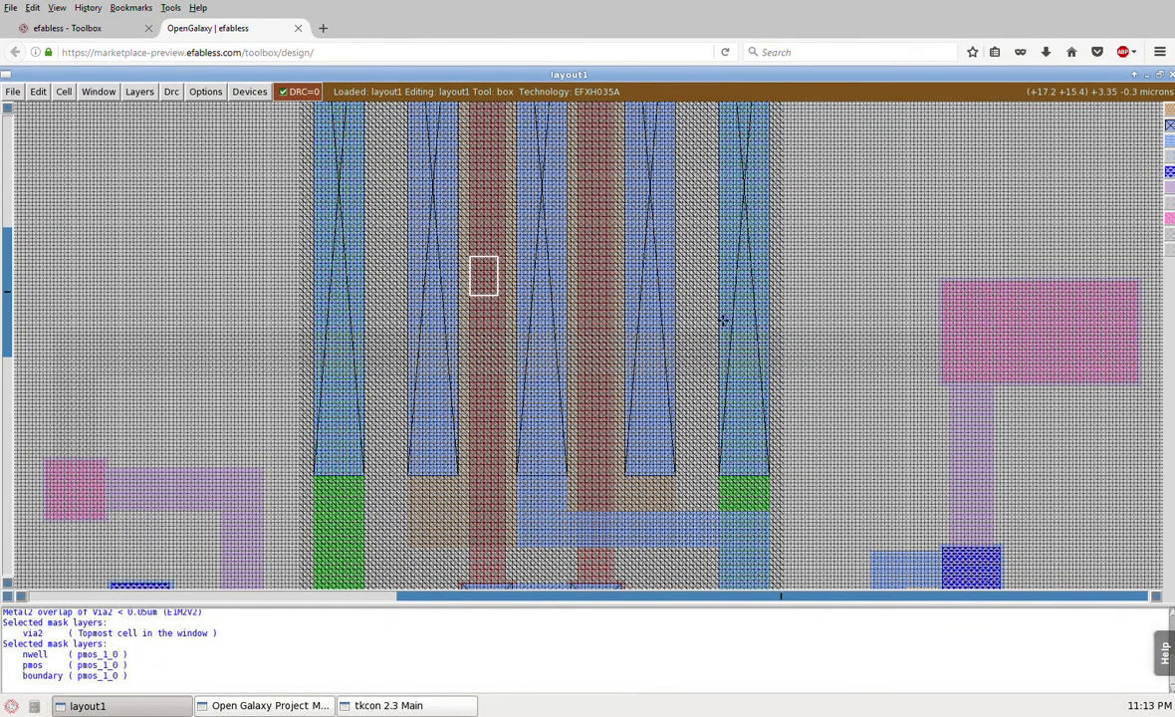
Save layout1, choosing to write the cell to disk
left_click(8, 94)
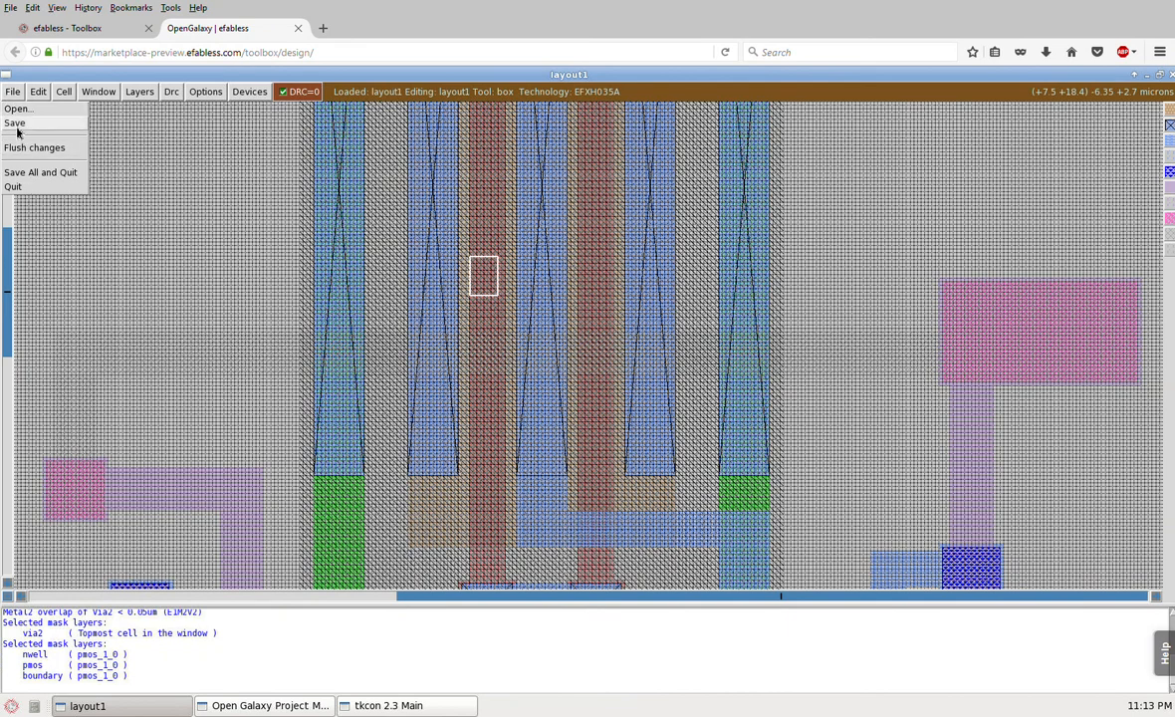
left_click(17, 123)
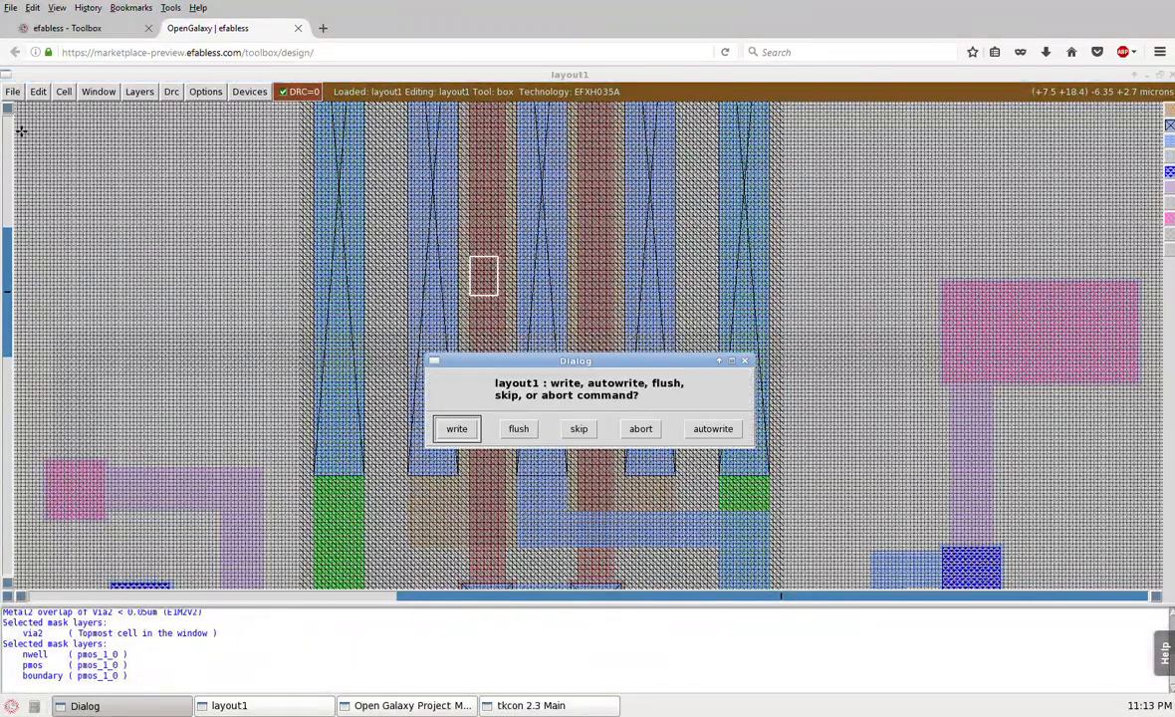
left_click(452, 432)
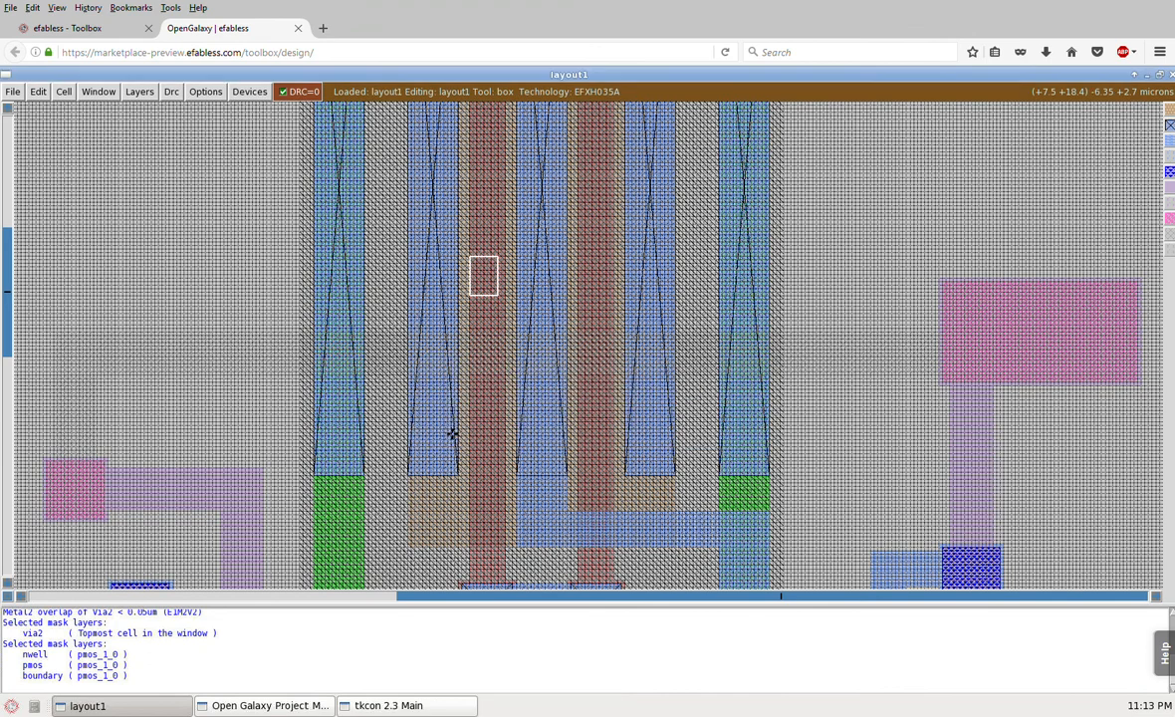
left_click(13, 92)
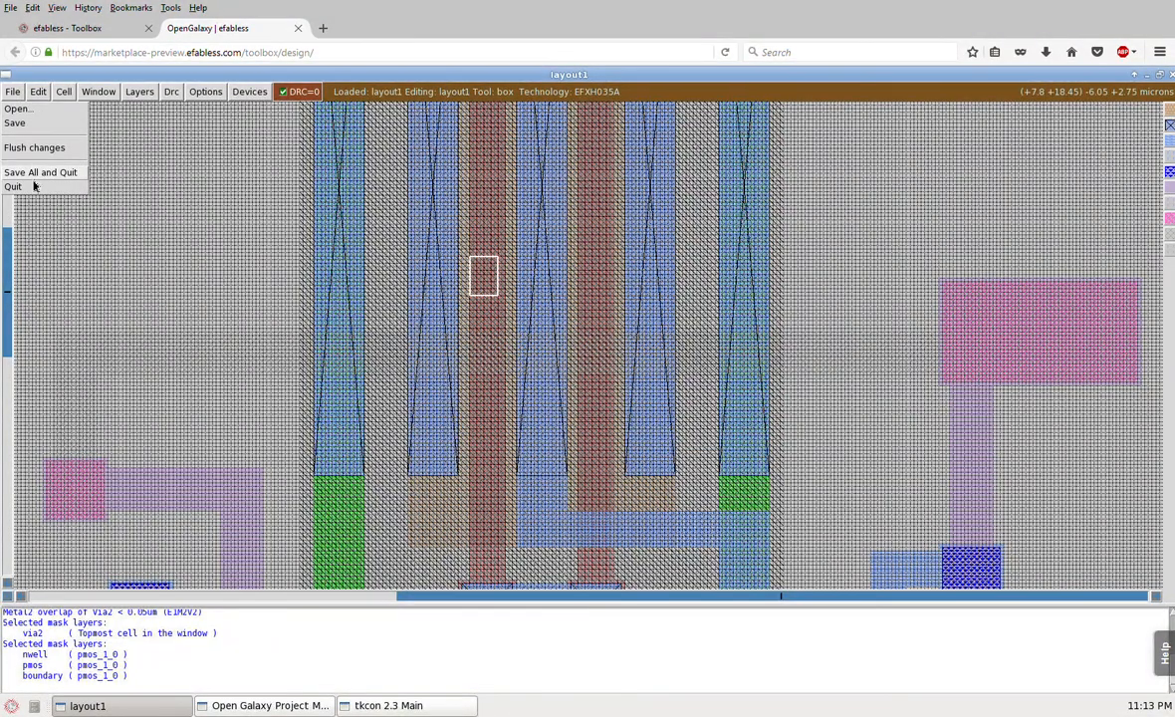
left_click(161, 259)
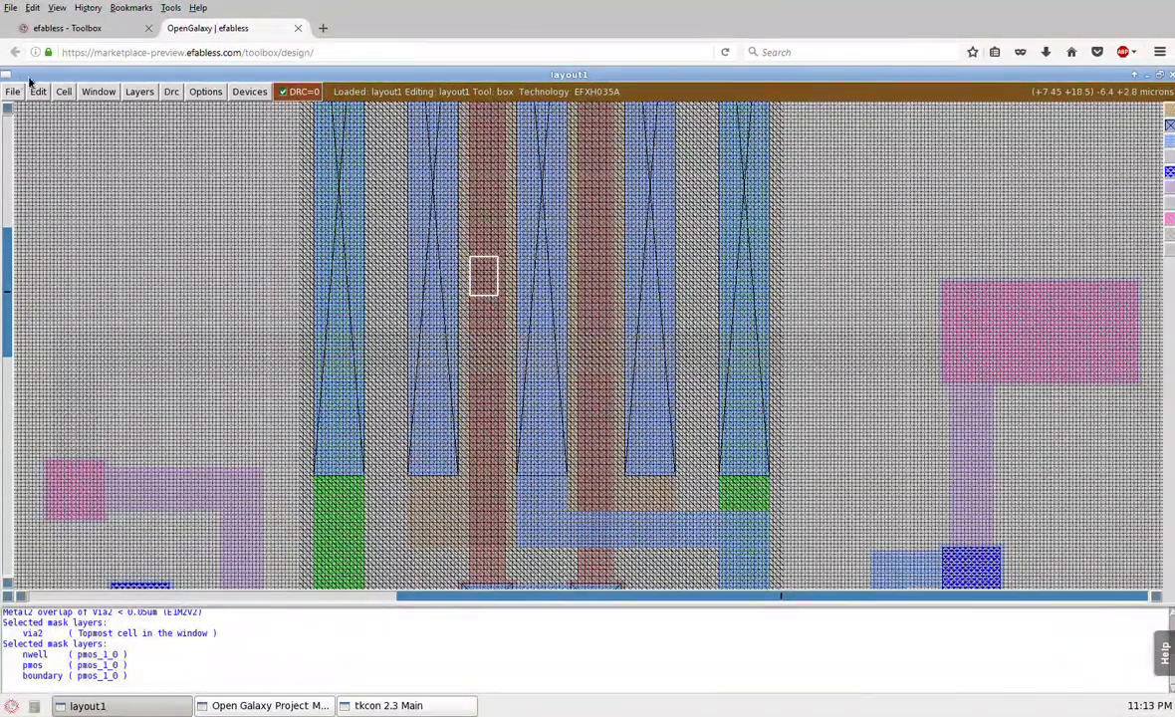
Save the cell under the new name two_inverters and fit the whole layout in view
left_click(63, 92)
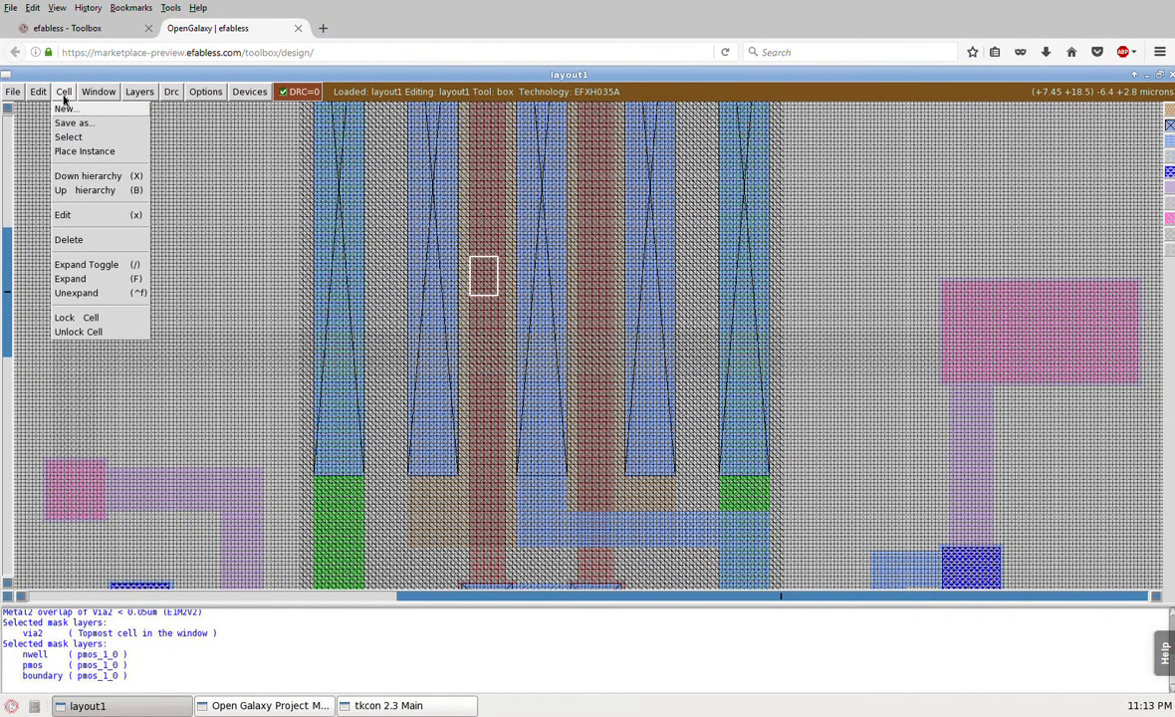
left_click(74, 123)
left_click_drag(537, 335, 522, 337)
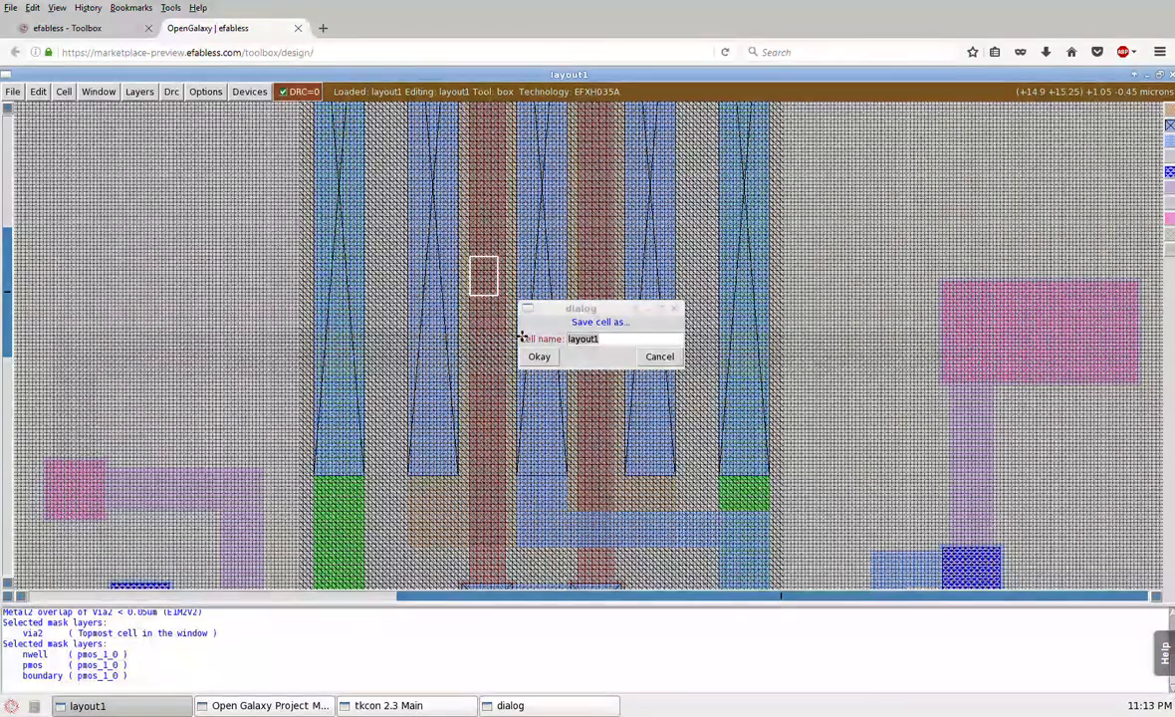
type("in")
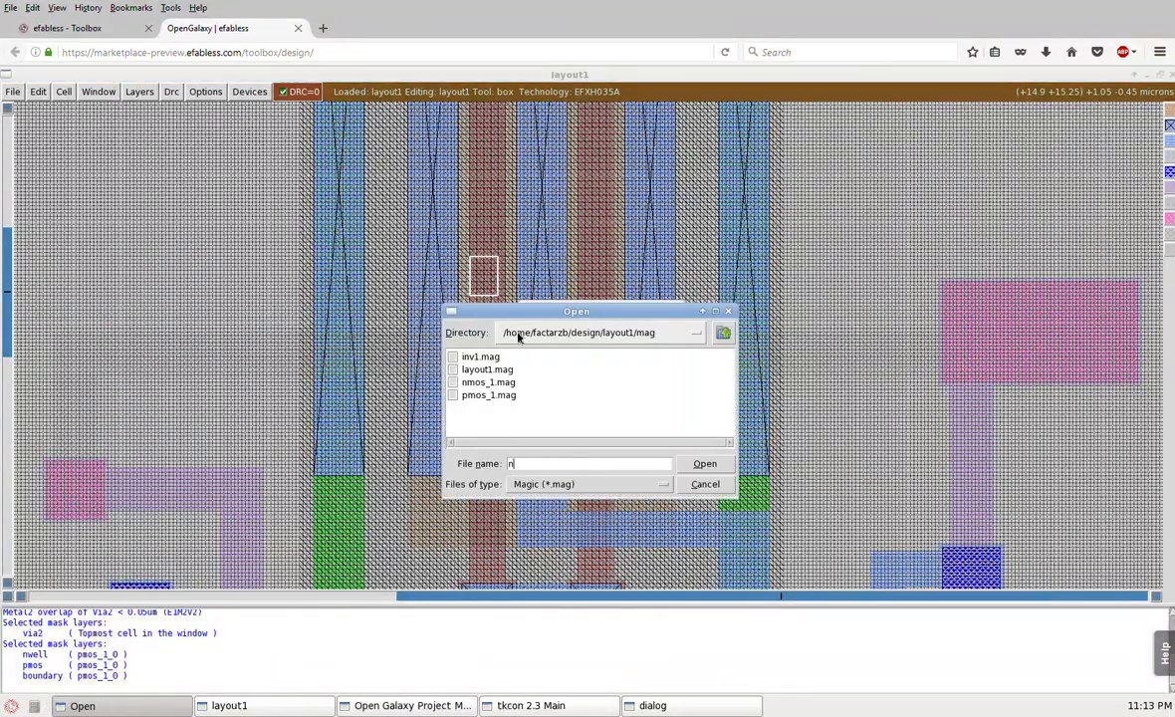
left_click(705, 484)
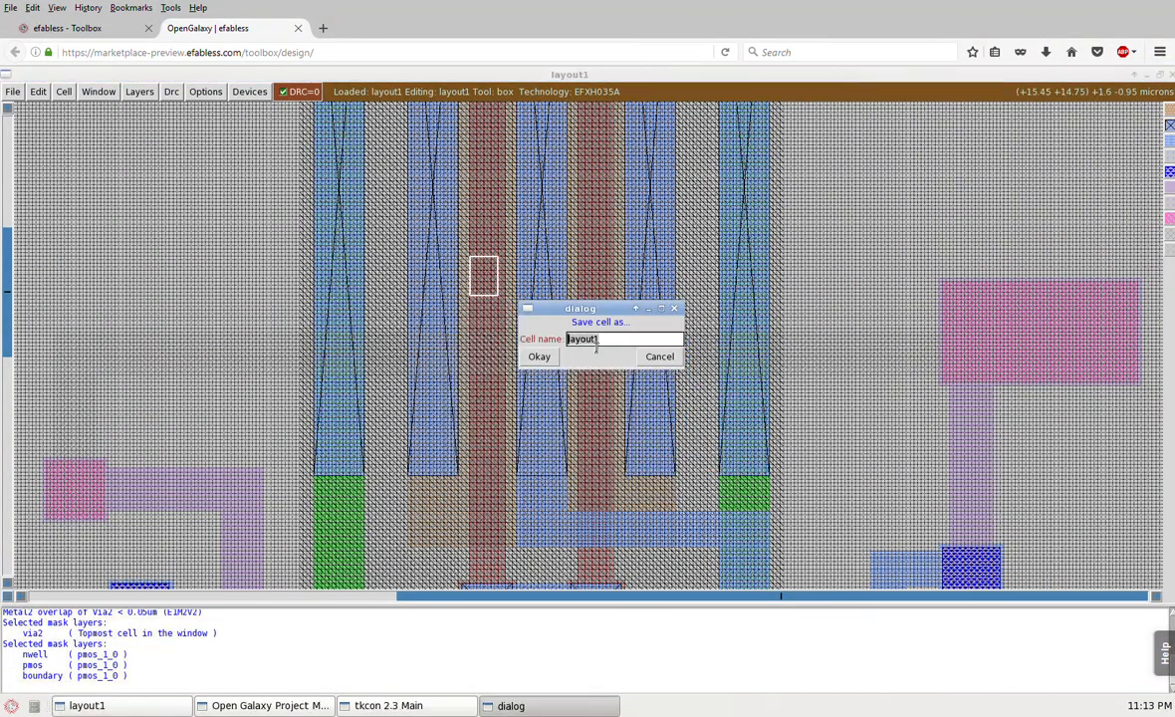
left_click(606, 345)
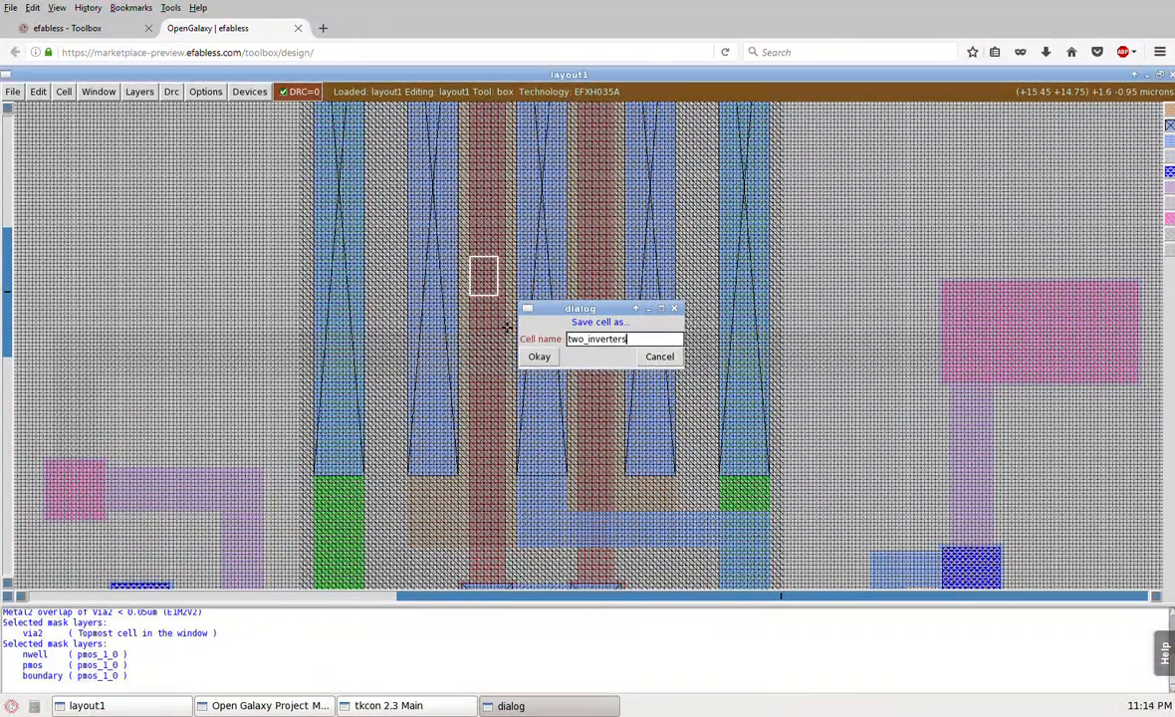
left_click(536, 361)
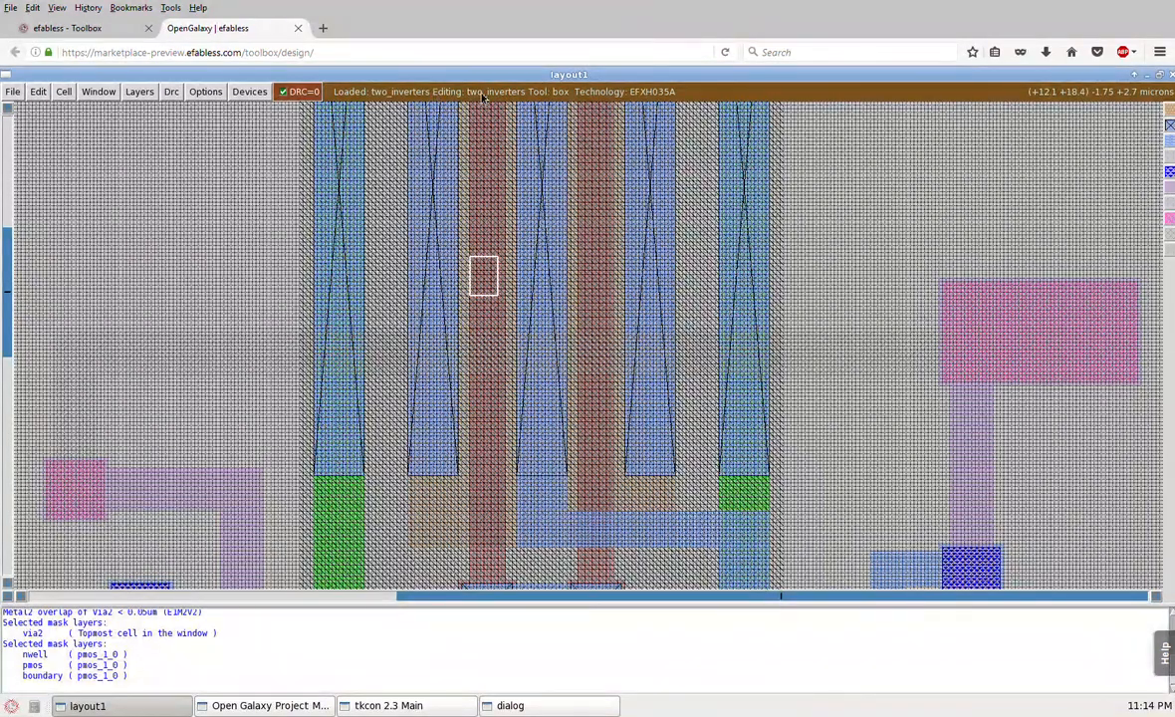
key("v")
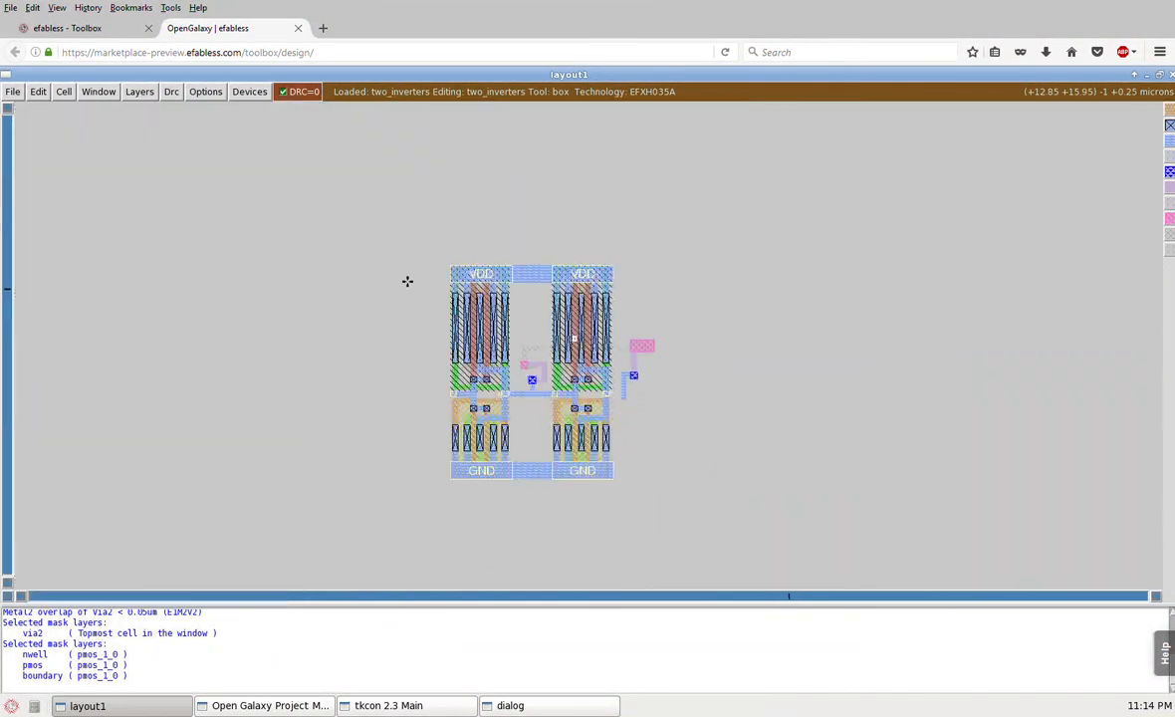